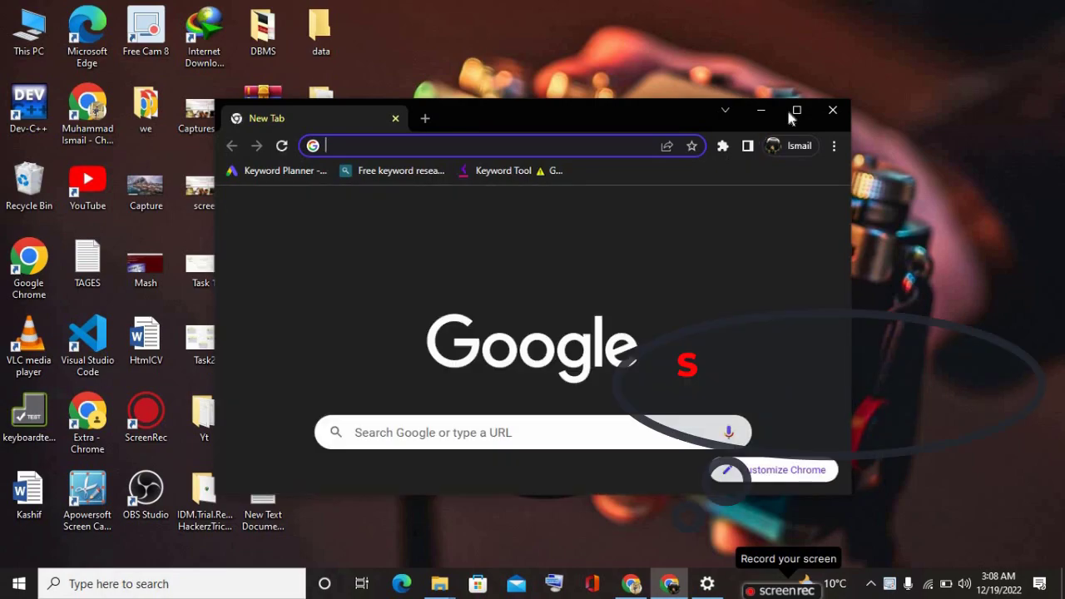
Search Google for "windows 11 download" and open Microsoft's Download Windows 11 page.
{"action": "left_click", "coordinate": [797, 110]}
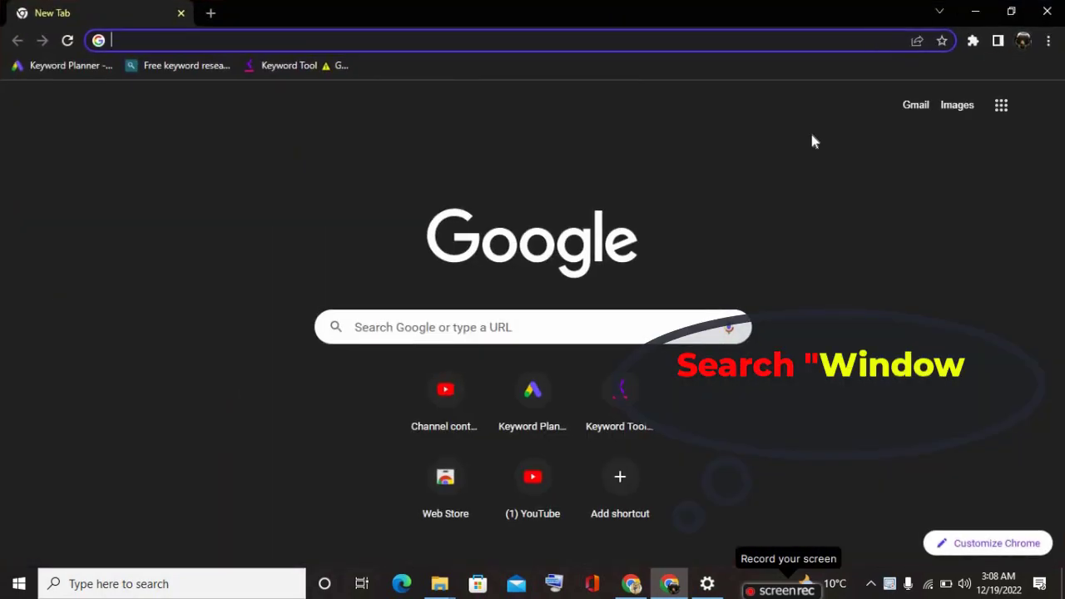
{"action": "type", "text": "do"}
{"action": "key", "text": "BackSpace"}
{"action": "key", "text": "BackSpace"}
{"action": "type", "text": "windows"}
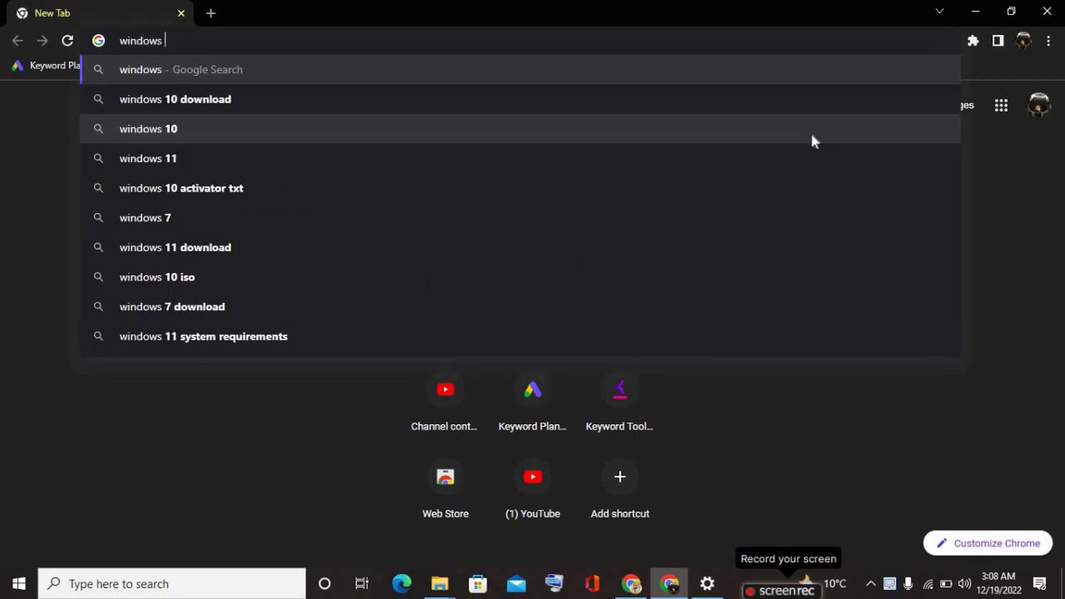
{"action": "type", "text": " 11"}
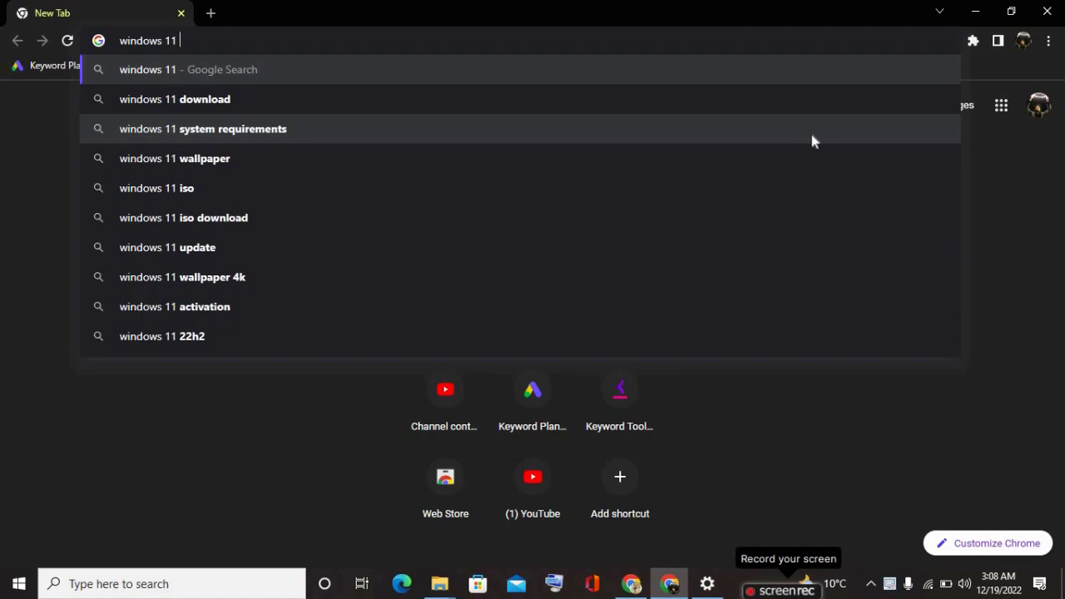
{"action": "key", "text": "Down"}
{"action": "key", "text": "Return"}
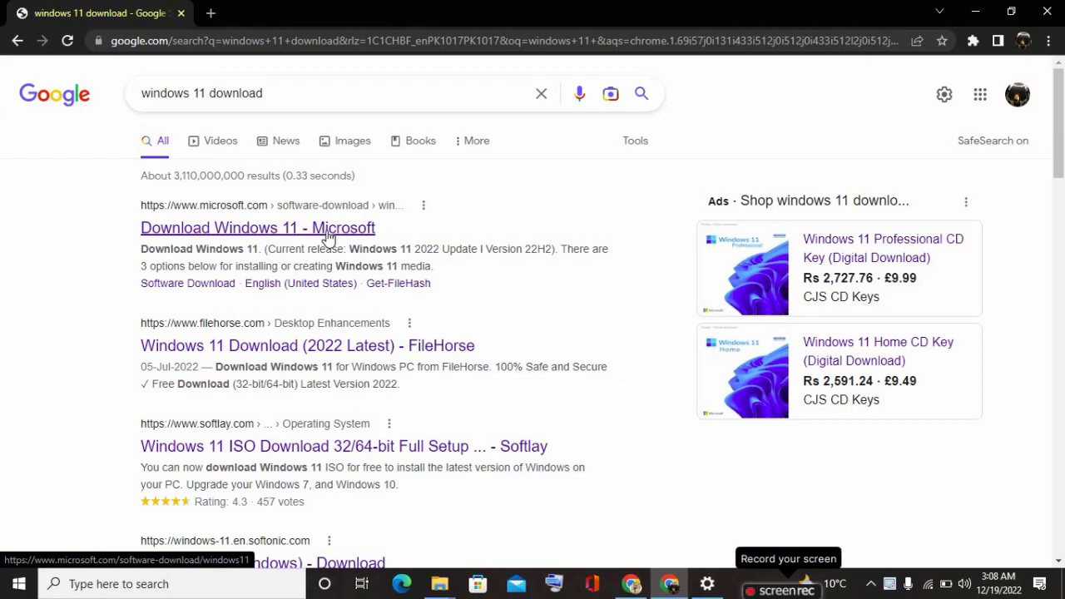
{"action": "left_click", "coordinate": [328, 233]}
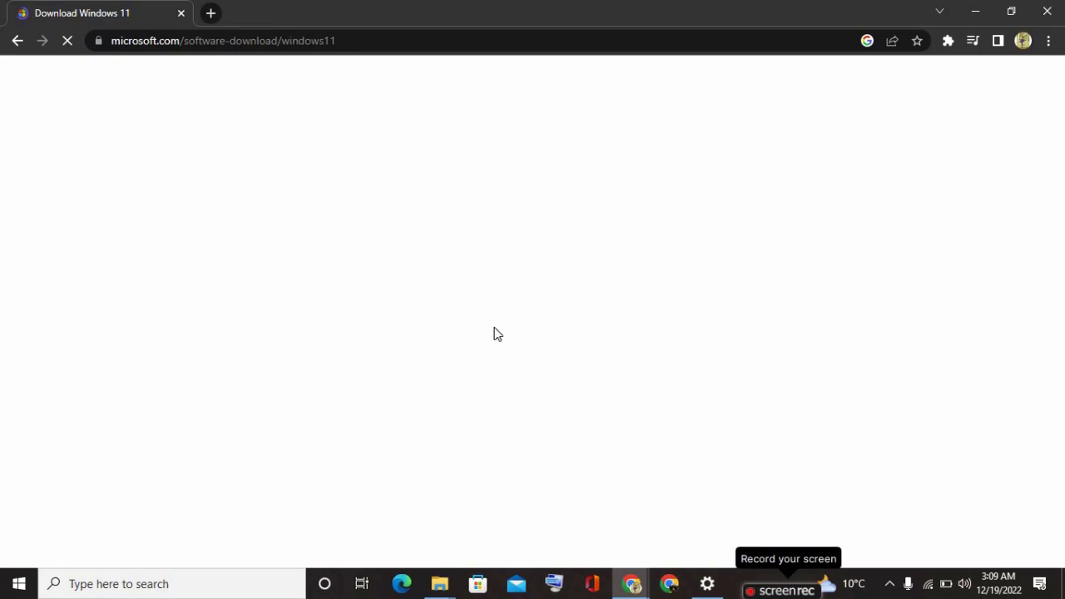
Choose Windows 11 (multi-edition ISO) under Download Windows 11 Disk Image (ISO) and submit the download request.
{"action": "scroll", "coordinate": [494, 333], "scroll_direction": "down", "scroll_amount": 6}
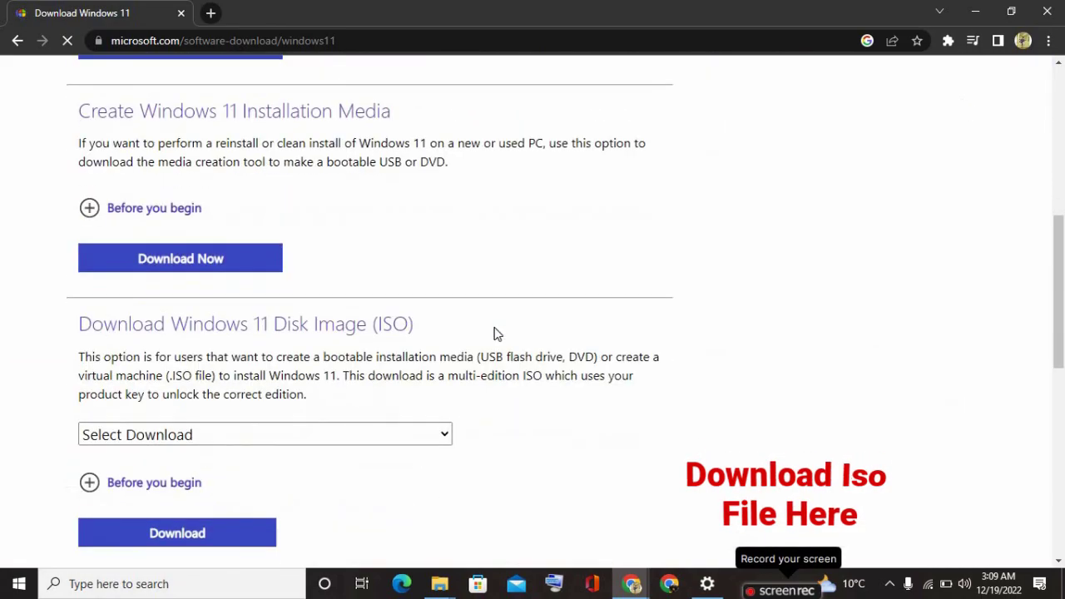
{"action": "left_click", "coordinate": [377, 433]}
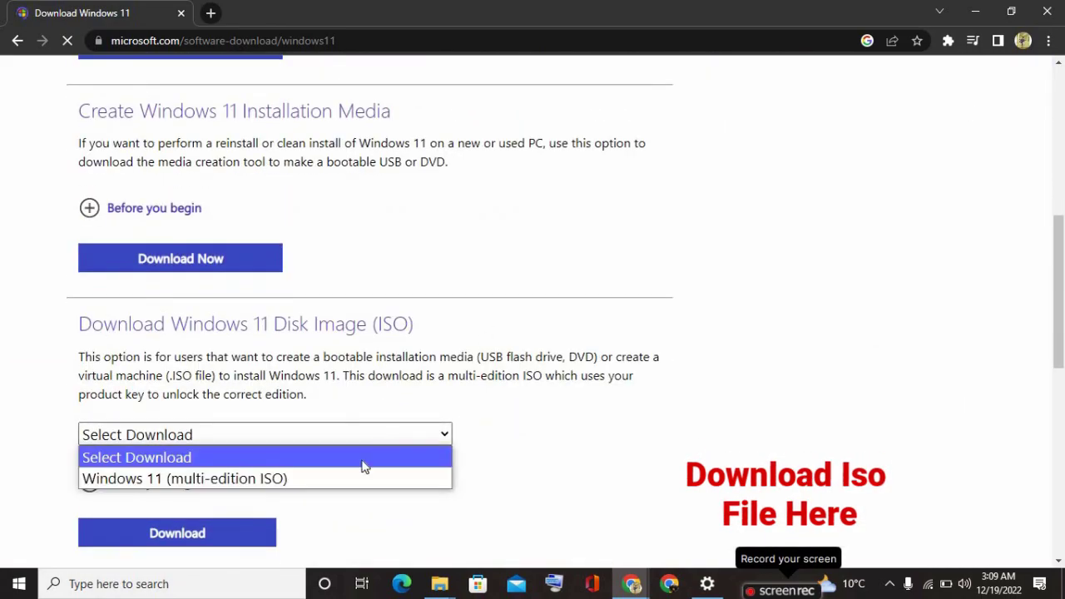
{"action": "left_click", "coordinate": [358, 478]}
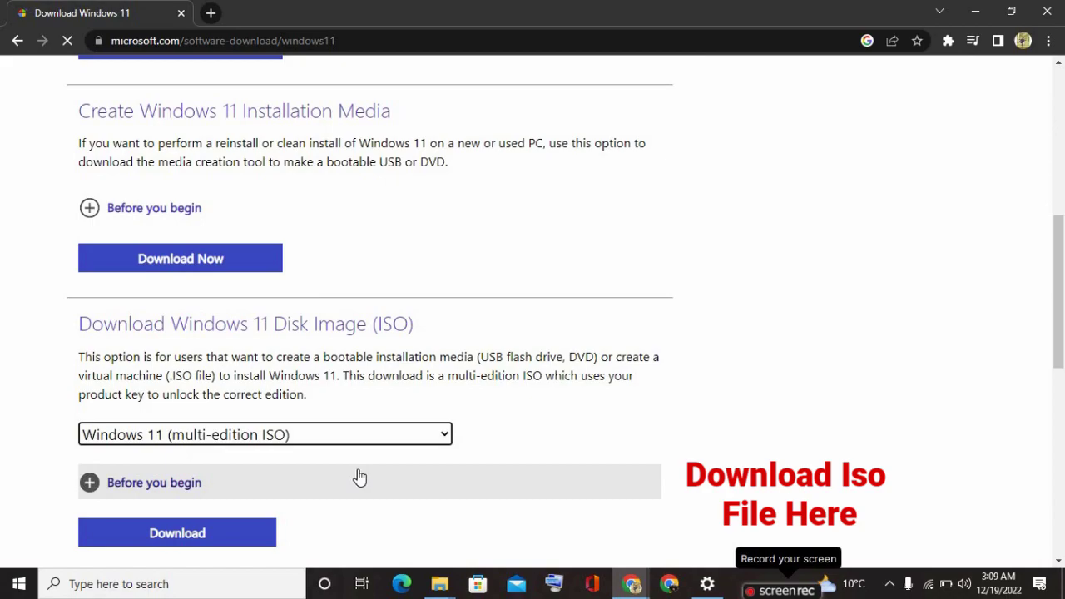
{"action": "left_click", "coordinate": [259, 537]}
Set the product language to English International and confirm the choice.
{"action": "scroll", "coordinate": [433, 454], "scroll_direction": "down", "scroll_amount": 3}
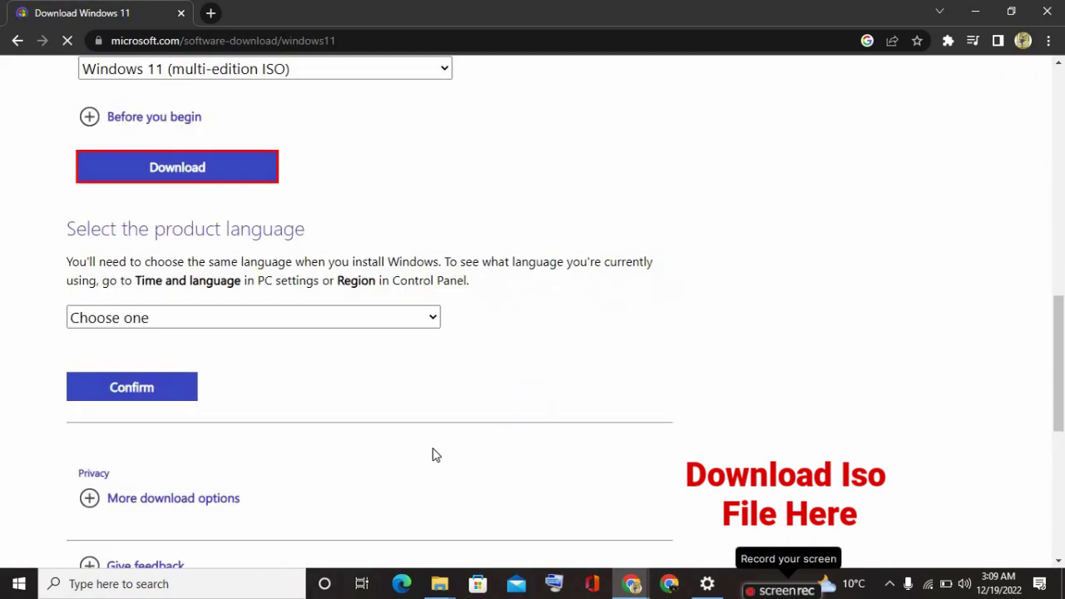
{"action": "scroll", "coordinate": [148, 230], "scroll_direction": "down", "scroll_amount": 2}
{"action": "left_click", "coordinate": [233, 148]}
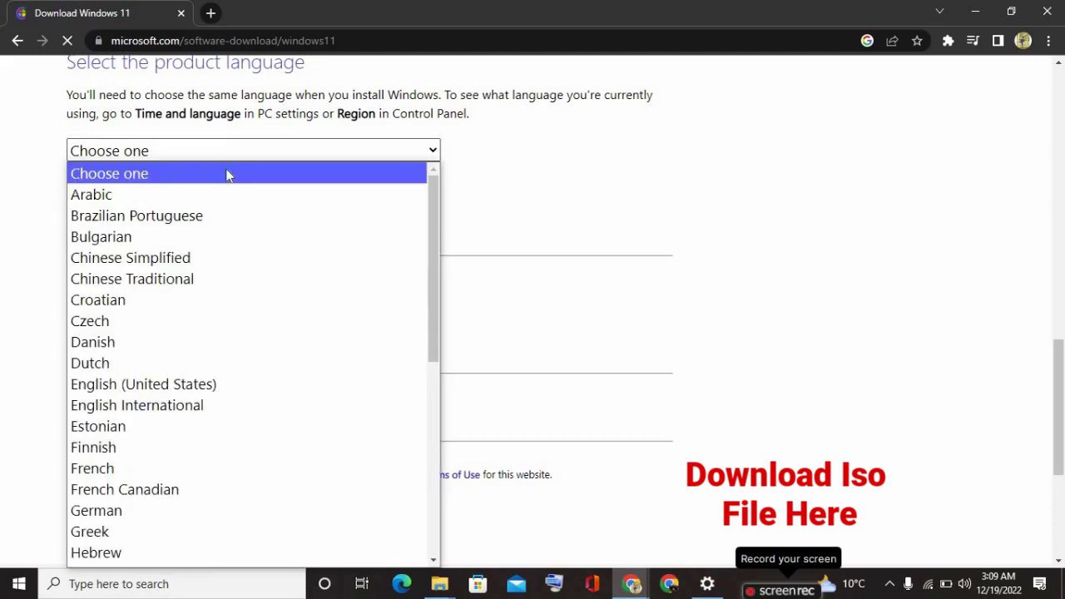
{"action": "key", "text": "p"}
{"action": "key", "text": "p"}
{"action": "key", "text": "p"}
{"action": "key", "text": "p"}
{"action": "key", "text": "p"}
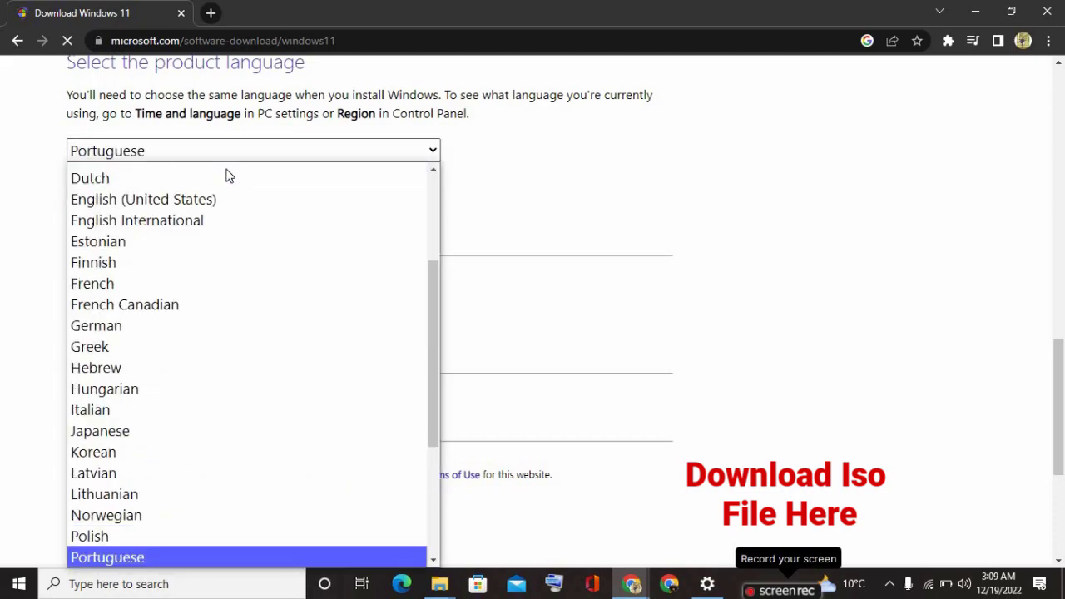
{"action": "key", "text": "p"}
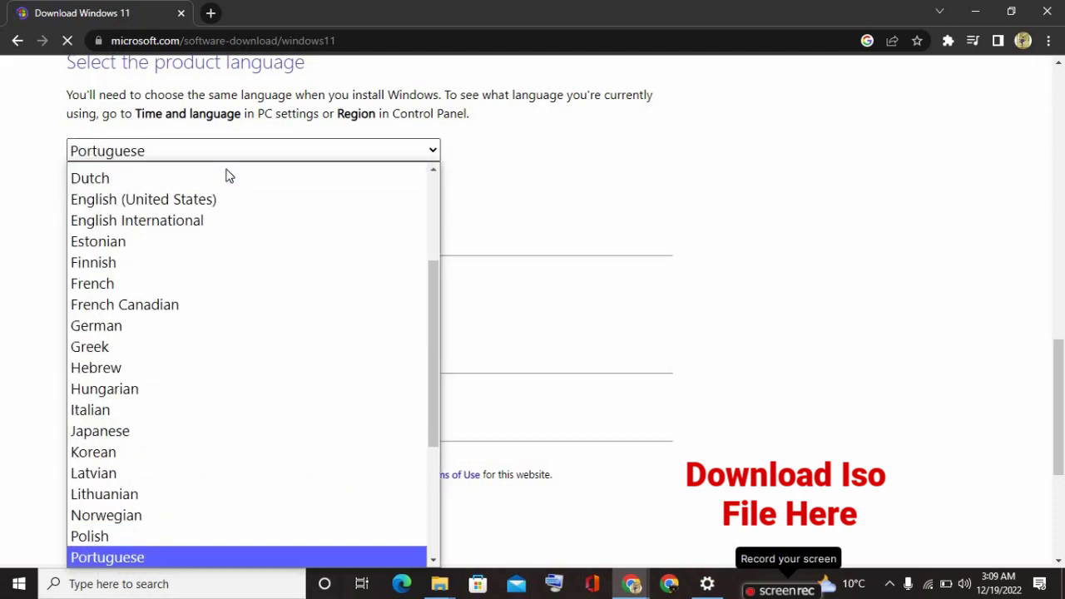
{"action": "left_click", "coordinate": [200, 223]}
{"action": "left_click", "coordinate": [175, 232]}
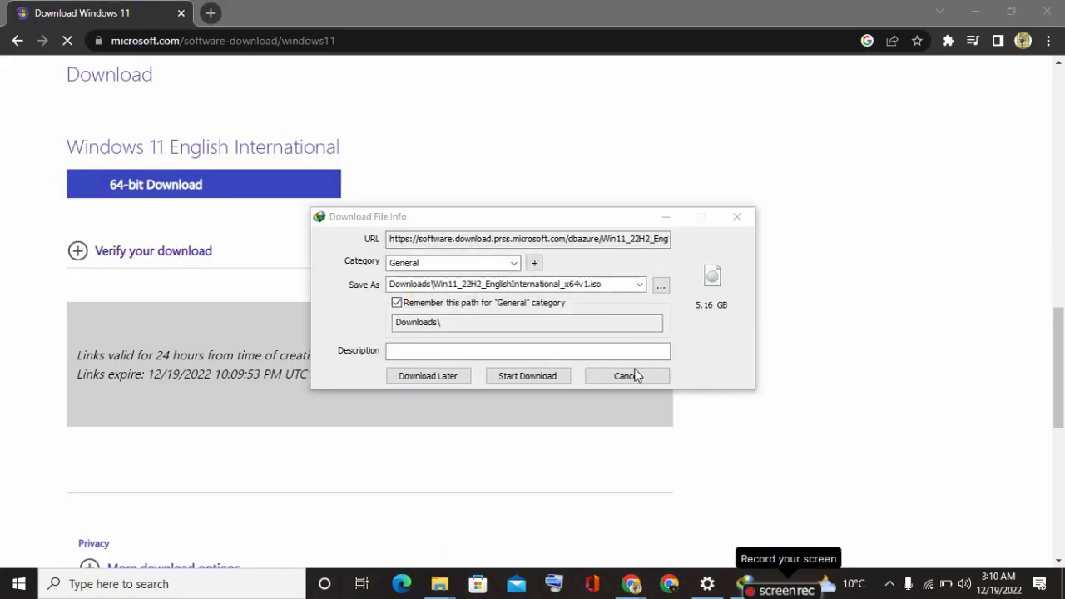
Start downloading the Windows 11 English International 64-bit ISO, dismissing the registration form, and cancel the transfer.
{"action": "left_click", "coordinate": [532, 380]}
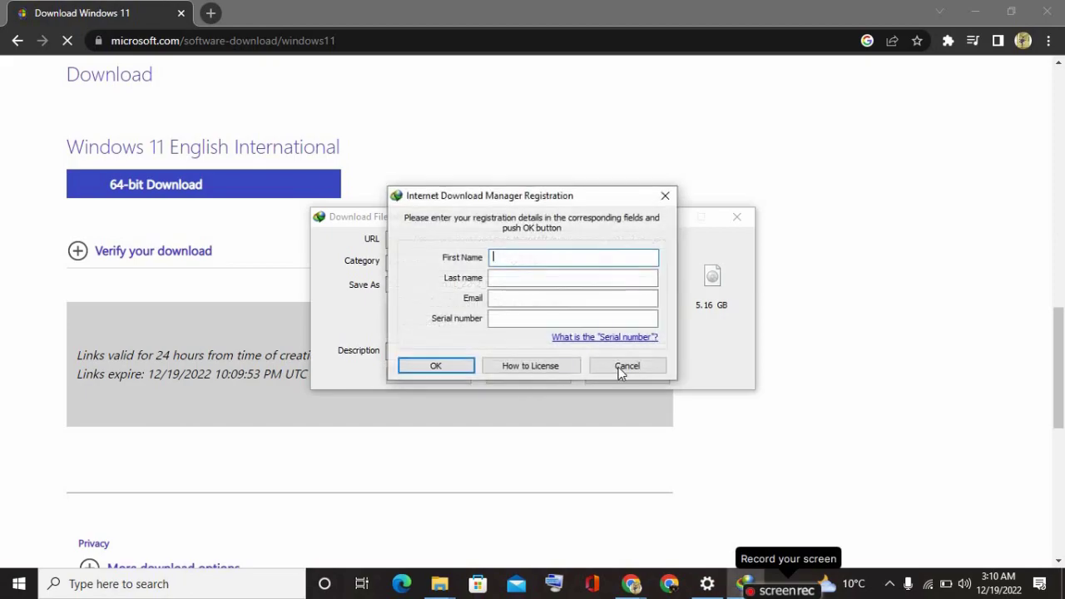
{"action": "left_click", "coordinate": [616, 367]}
{"action": "left_click", "coordinate": [561, 376]}
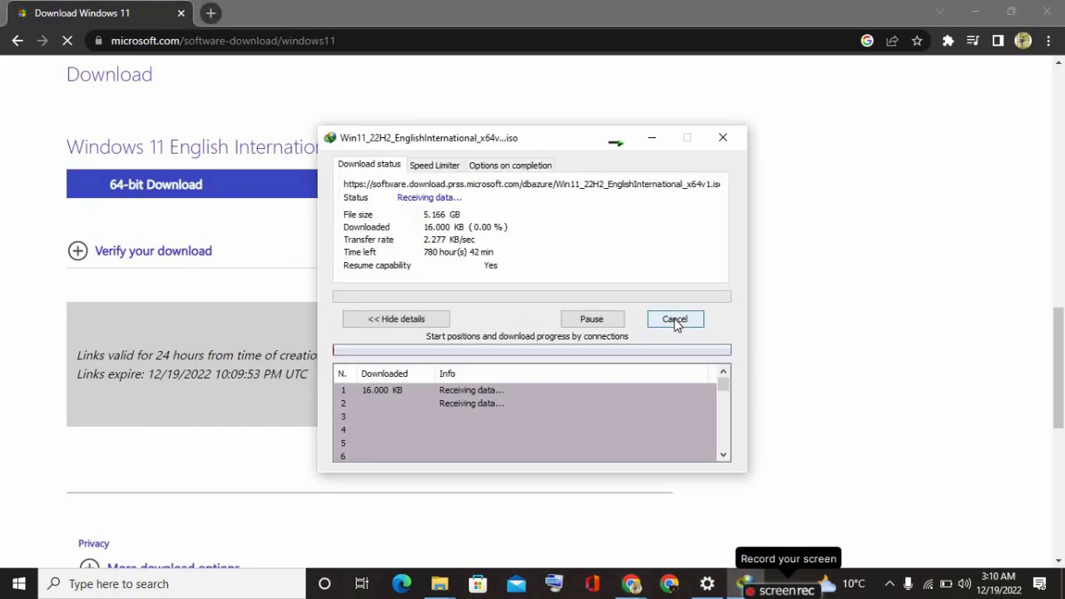
{"action": "left_click", "coordinate": [677, 325]}
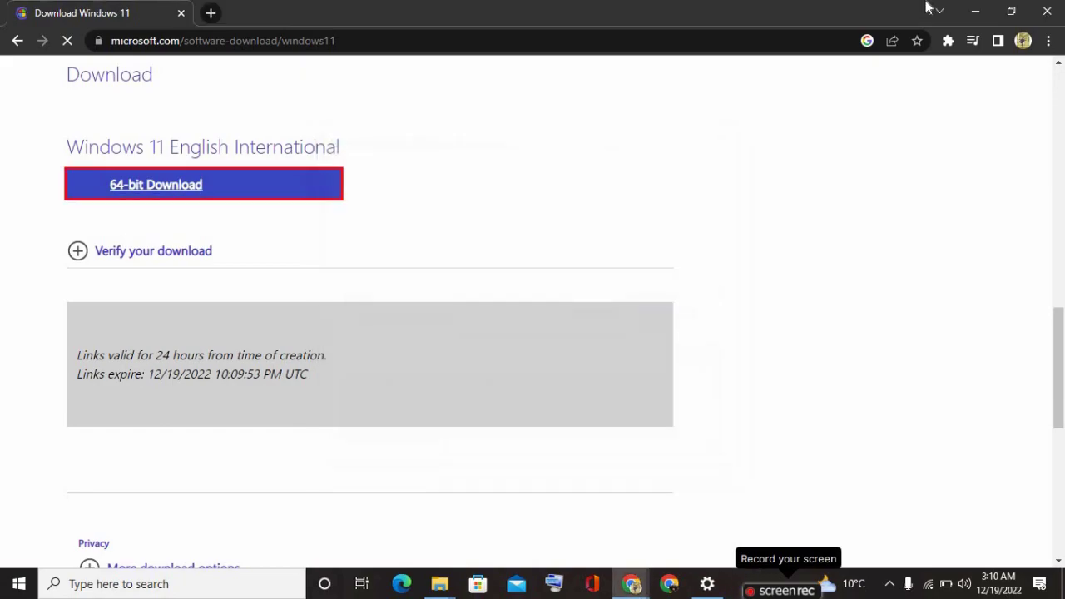
Switch to File Explorer and locate the Win11_22H2_English_x64v1 disk image on Local Disk (F:).
{"action": "left_click", "coordinate": [975, 12]}
{"action": "key", "text": "super+e"}
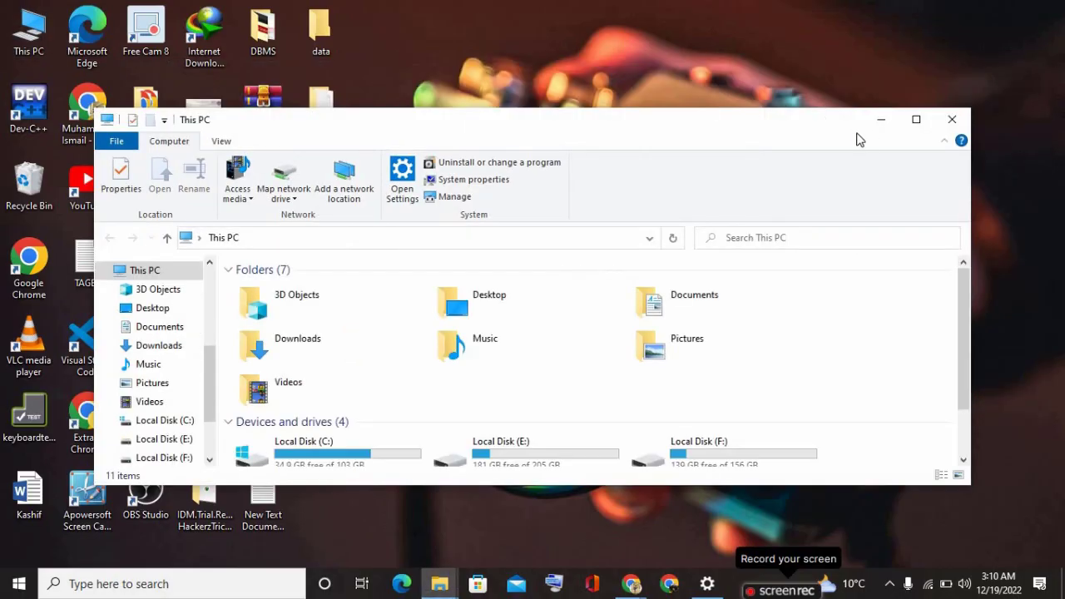
{"action": "left_click", "coordinate": [916, 119]}
{"action": "double_click", "coordinate": [613, 289]}
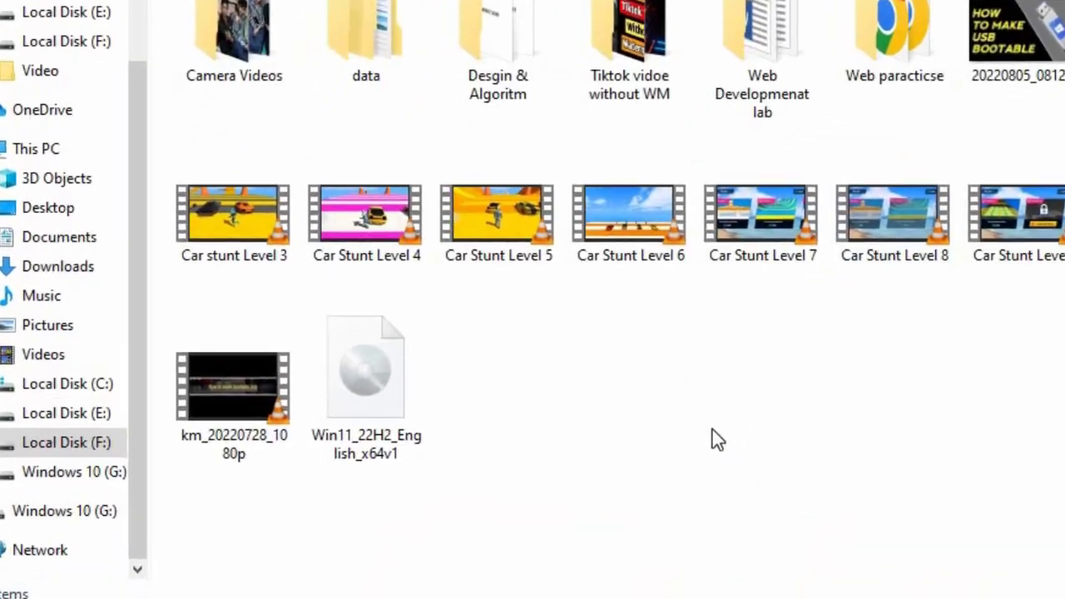
{"action": "left_click", "coordinate": [576, 420]}
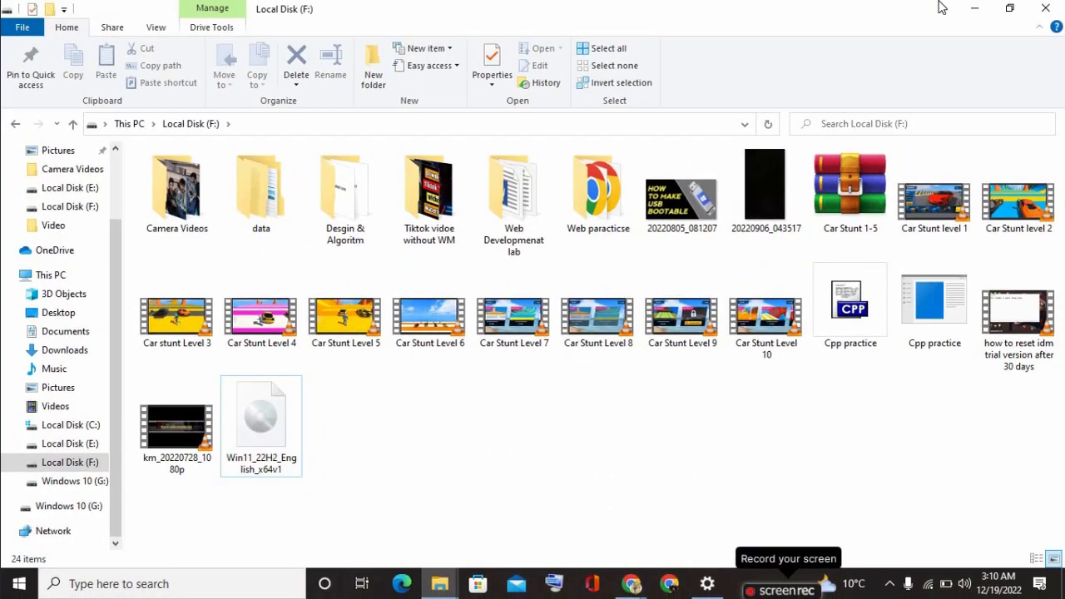
{"action": "left_click", "coordinate": [985, 8]}
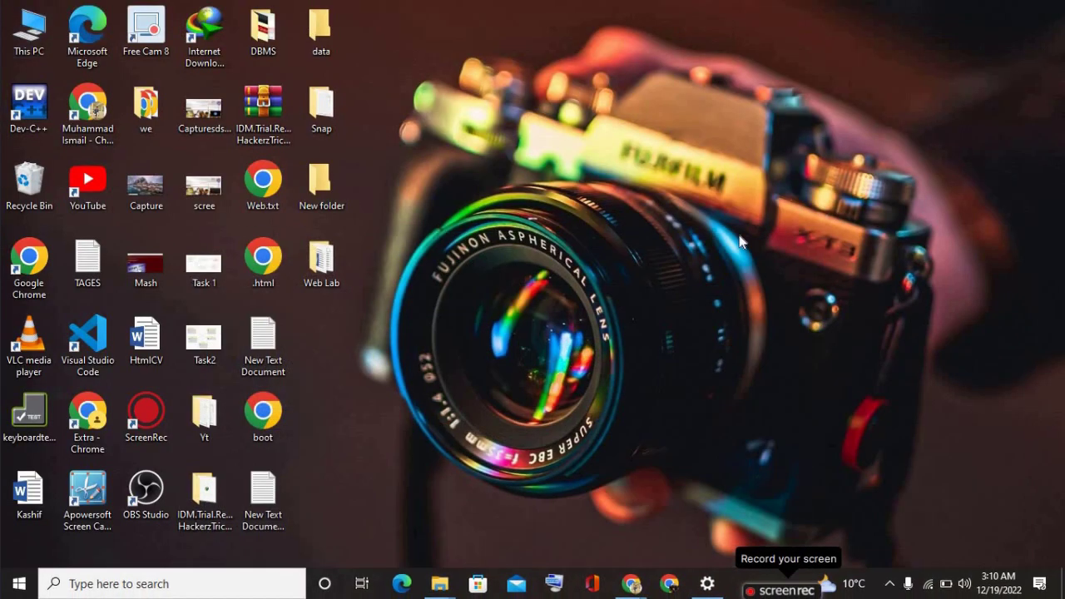
Switch to Chrome, search for "rufus download" in a new tab, and open the official Rufus website, closing the Windows 11 page.
{"action": "mouse_move", "coordinate": [629, 582]}
{"action": "left_click", "coordinate": [679, 503]}
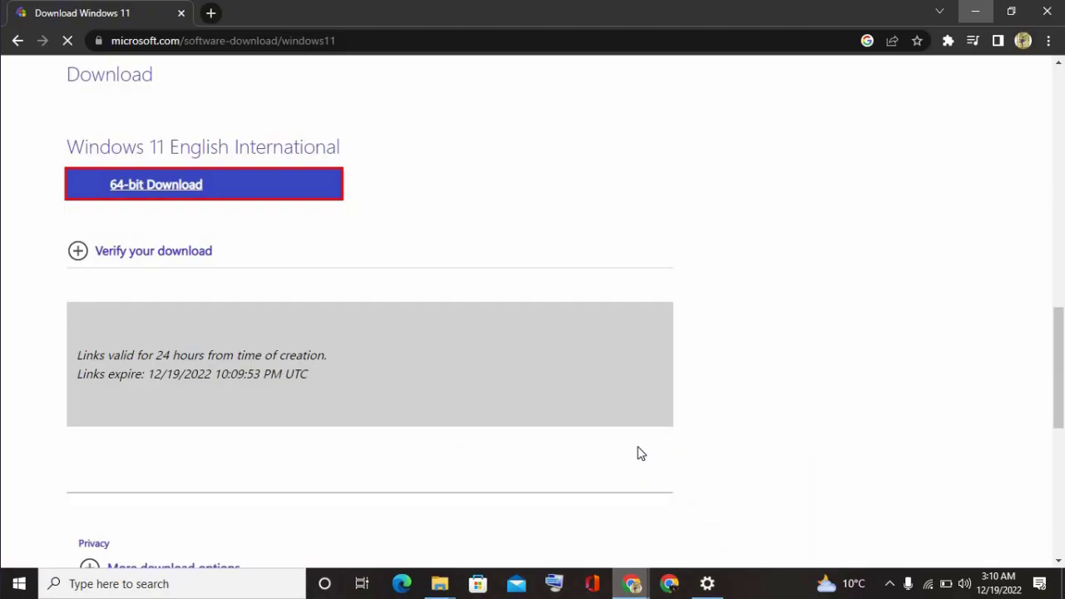
{"action": "left_click", "coordinate": [210, 10]}
{"action": "type", "text": "ru"}
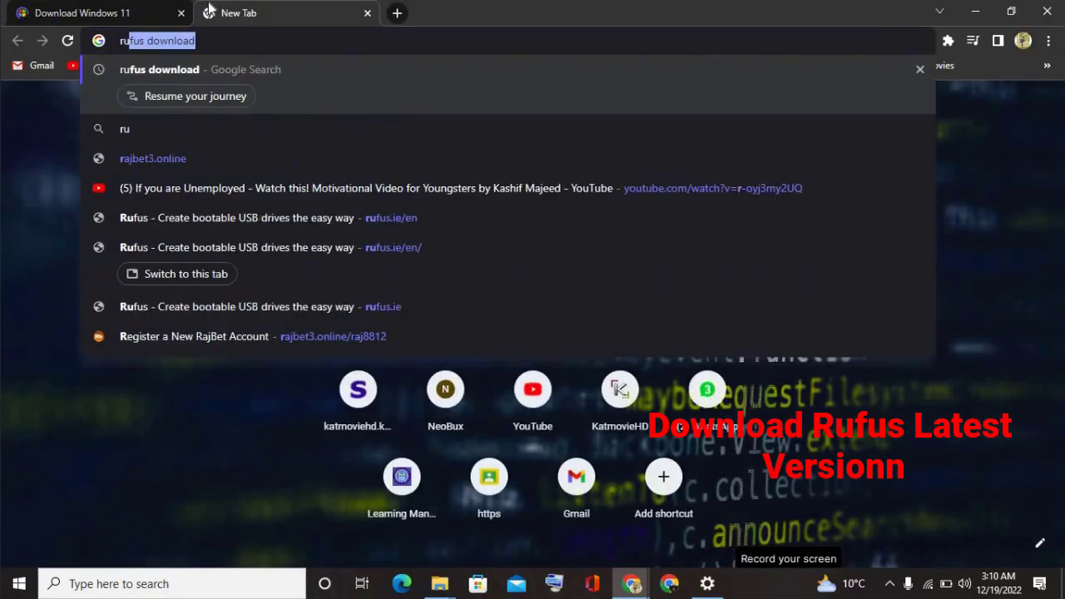
{"action": "type", "text": "fus download"}
{"action": "key", "text": "Return"}
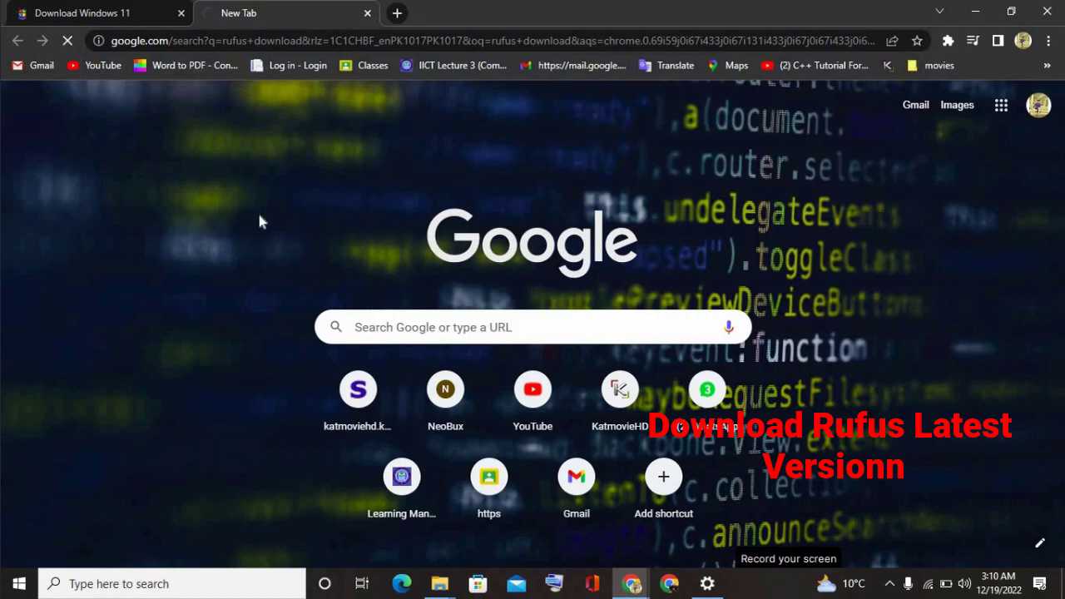
{"action": "left_click", "coordinate": [250, 228]}
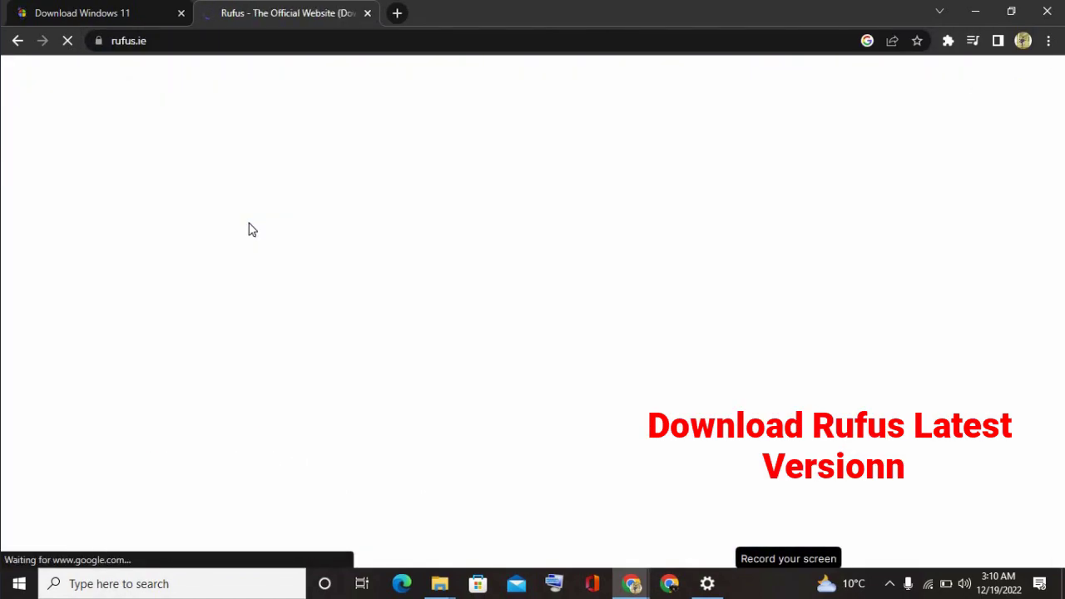
{"action": "left_click", "coordinate": [181, 14]}
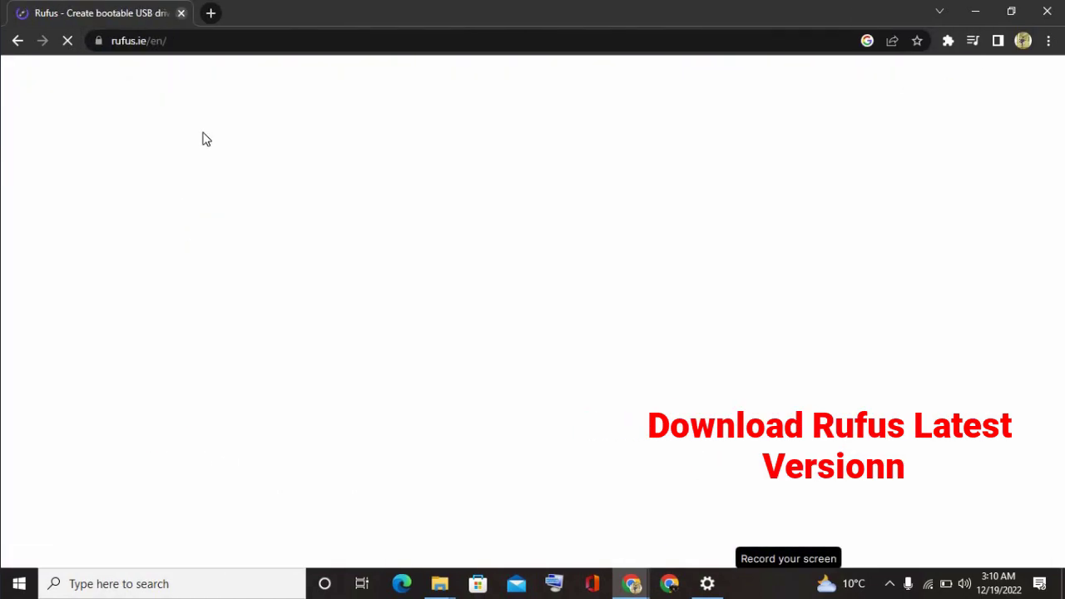
Start downloading Rufus 3.21 from the site's Download section and cancel the transfer.
{"action": "scroll", "coordinate": [269, 302], "scroll_direction": "down", "scroll_amount": 5}
{"action": "scroll", "coordinate": [270, 301], "scroll_direction": "down", "scroll_amount": 6}
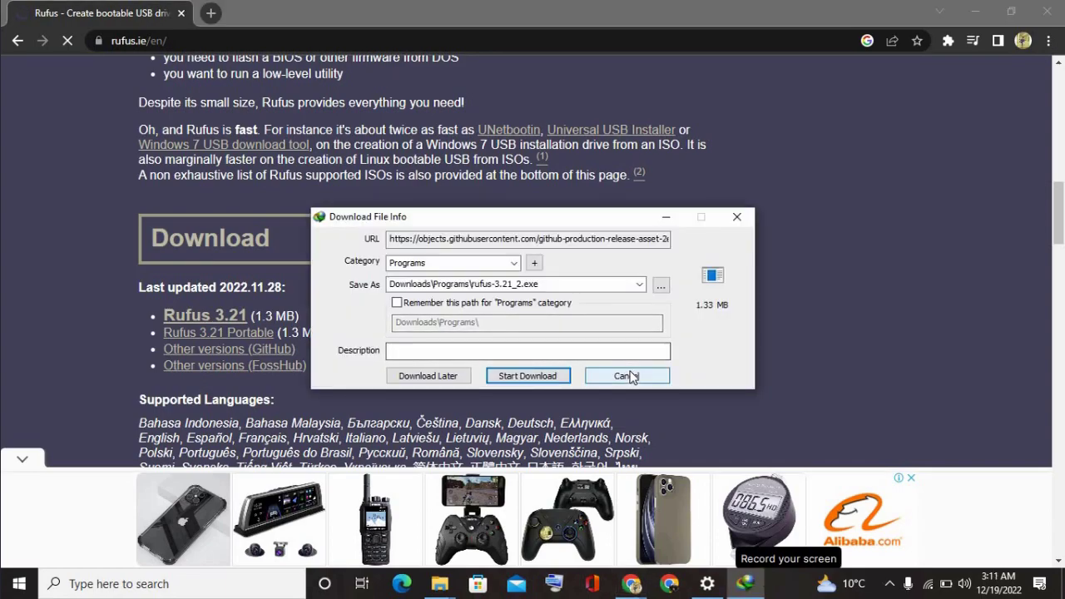
{"action": "left_click", "coordinate": [564, 377]}
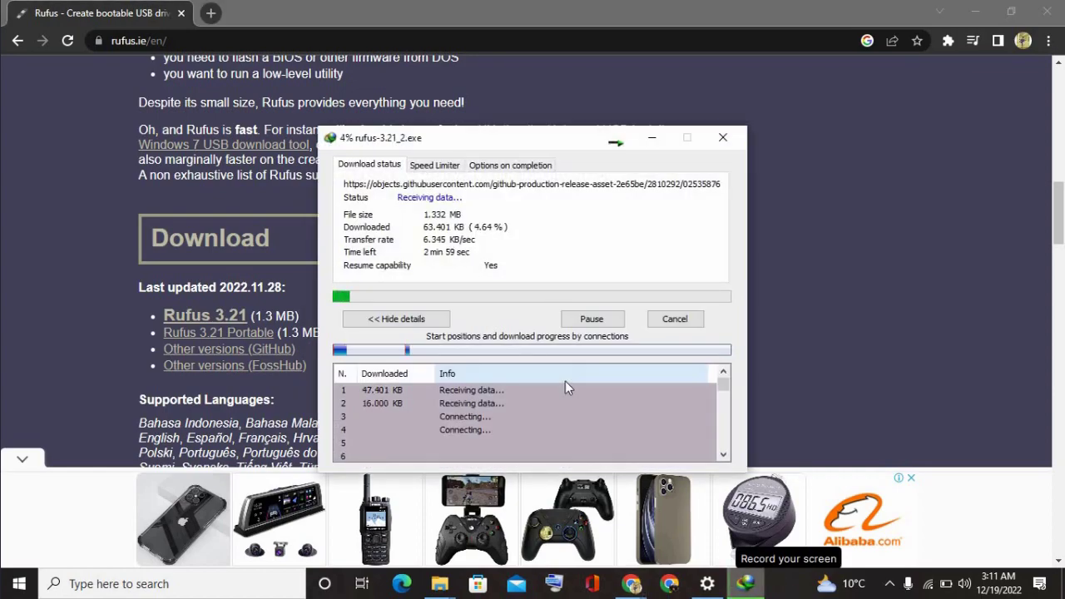
{"action": "left_click", "coordinate": [657, 325]}
Switch to Internet Download Manager and launch the finished download rufus-3.21.exe from its file properties.
{"action": "left_click", "coordinate": [889, 583]}
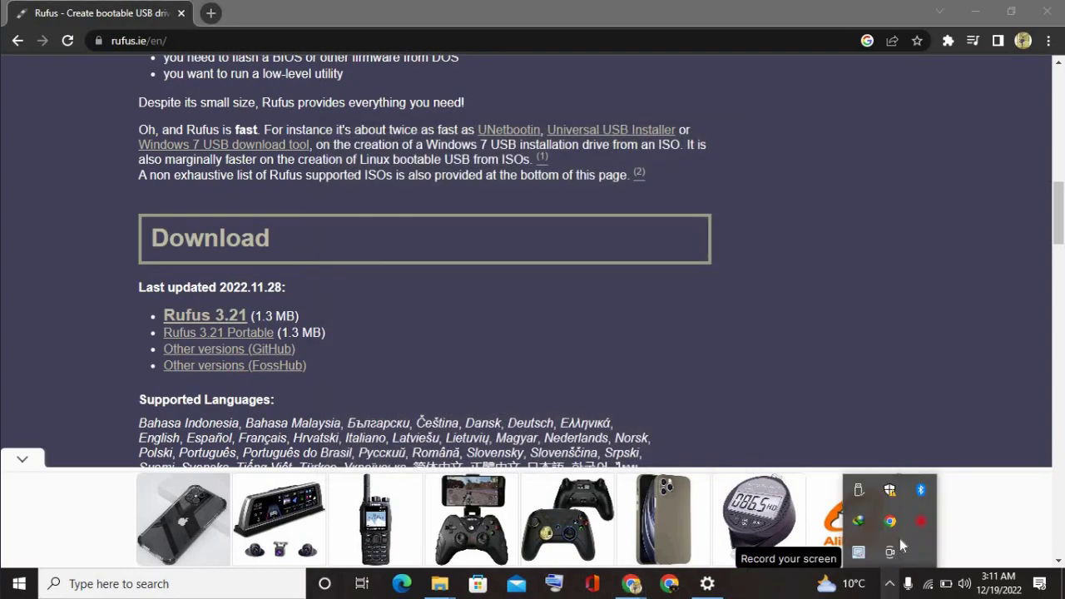
{"action": "left_click", "coordinate": [859, 521]}
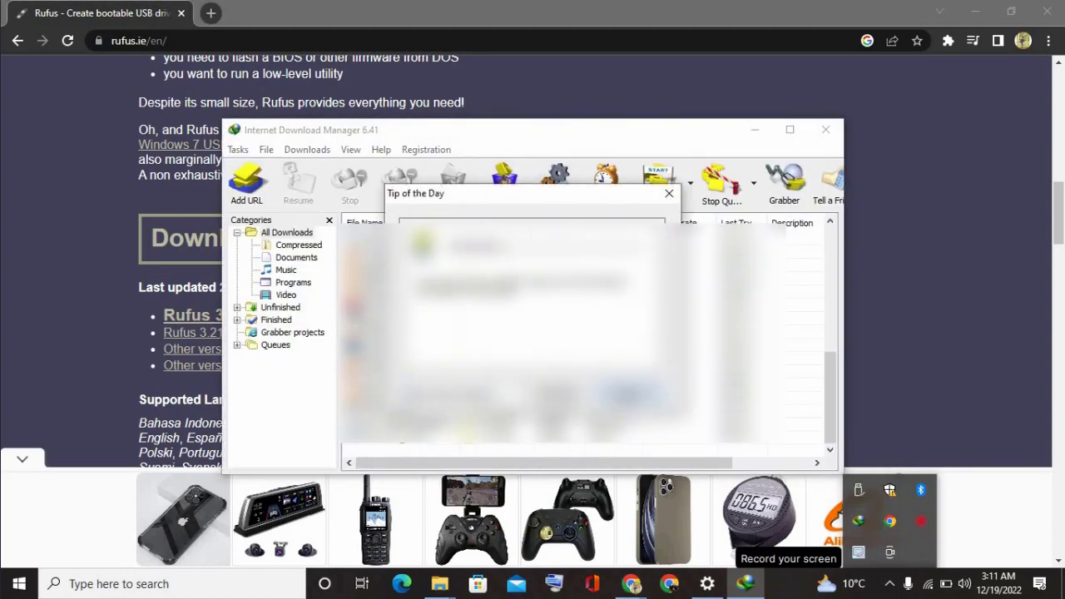
{"action": "left_click", "coordinate": [631, 394]}
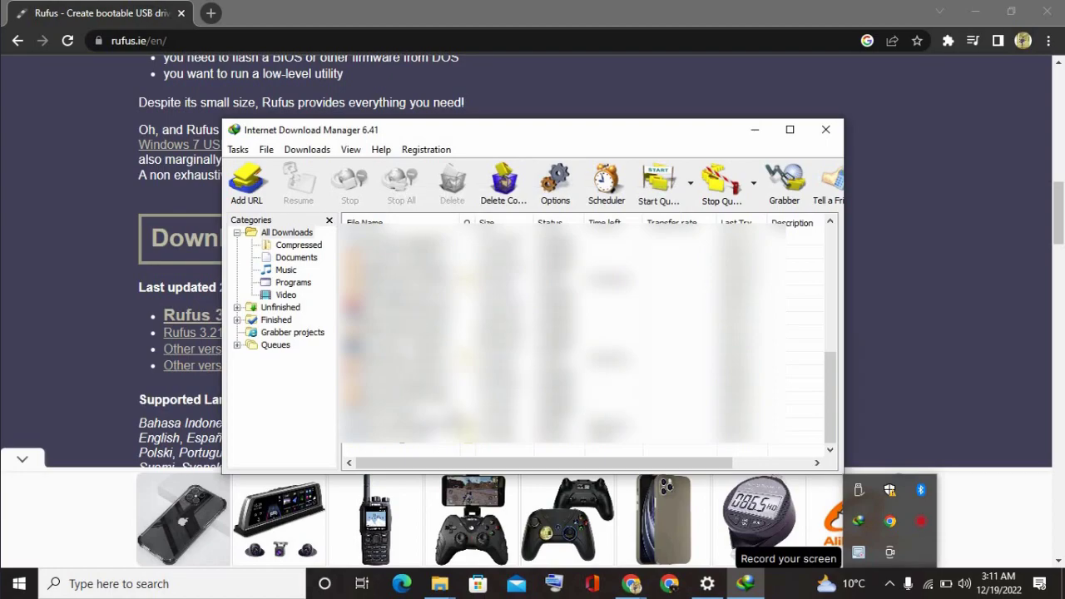
{"action": "double_click", "coordinate": [401, 412]}
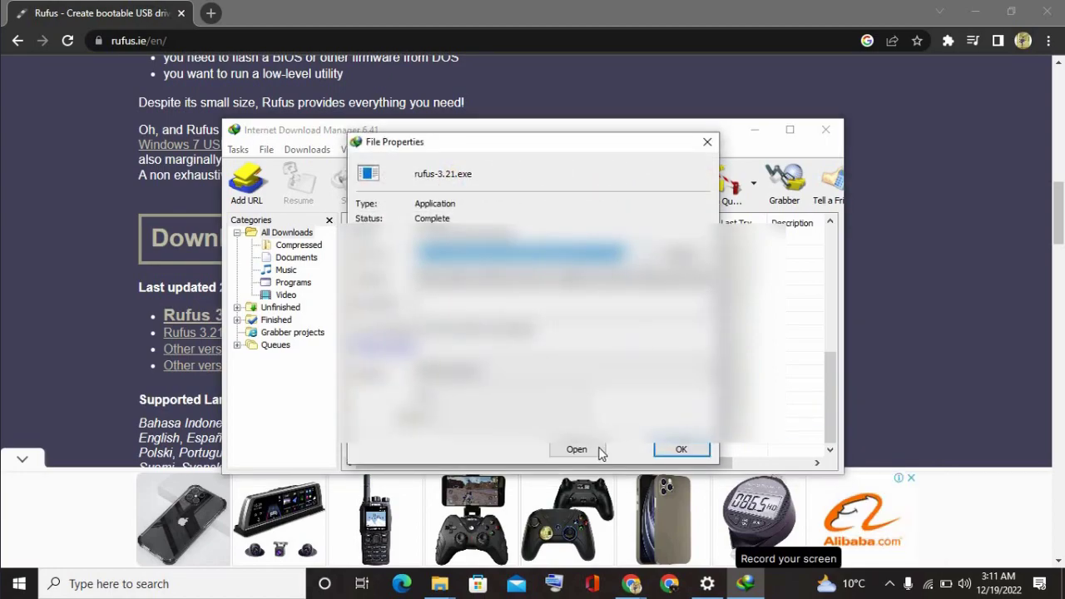
{"action": "left_click", "coordinate": [600, 450]}
{"action": "left_click", "coordinate": [603, 448]}
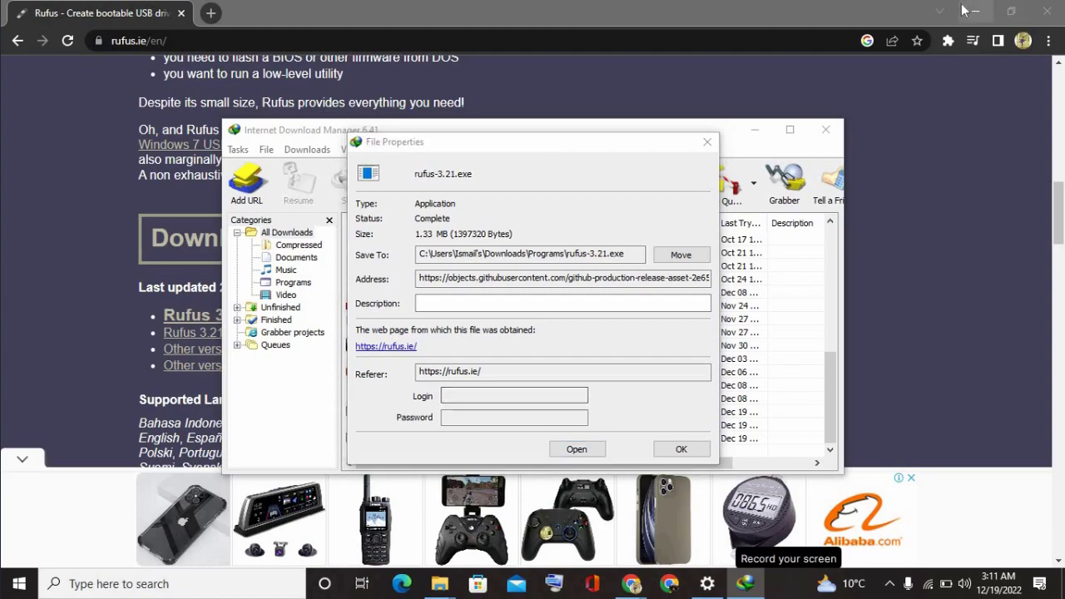
Allow Rufus to check for application updates online and bring the download manager's File Properties window forward.
{"action": "left_click", "coordinate": [964, 10]}
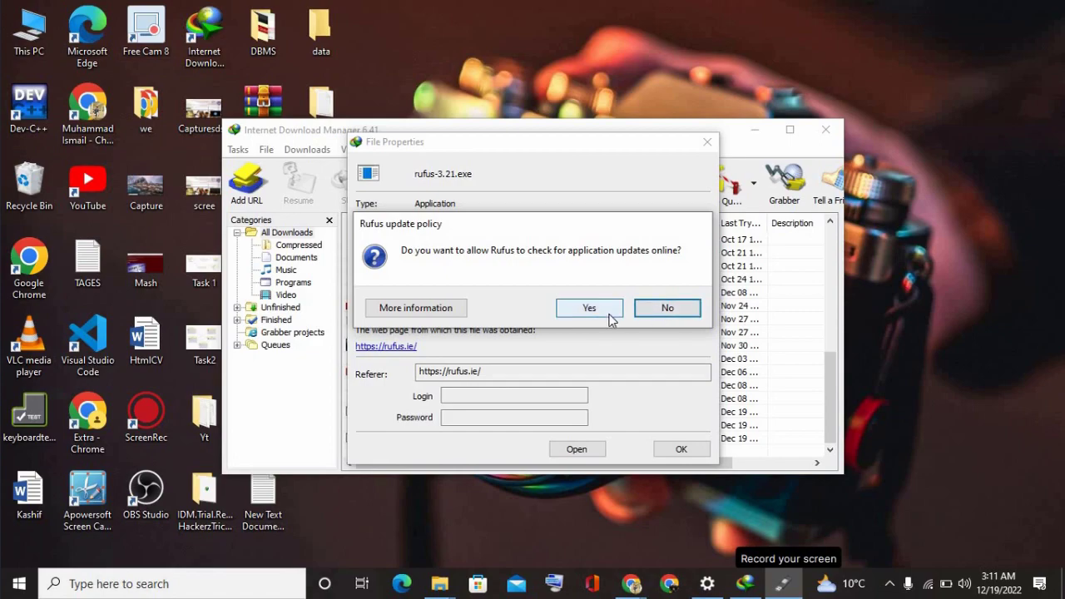
{"action": "left_click", "coordinate": [608, 315]}
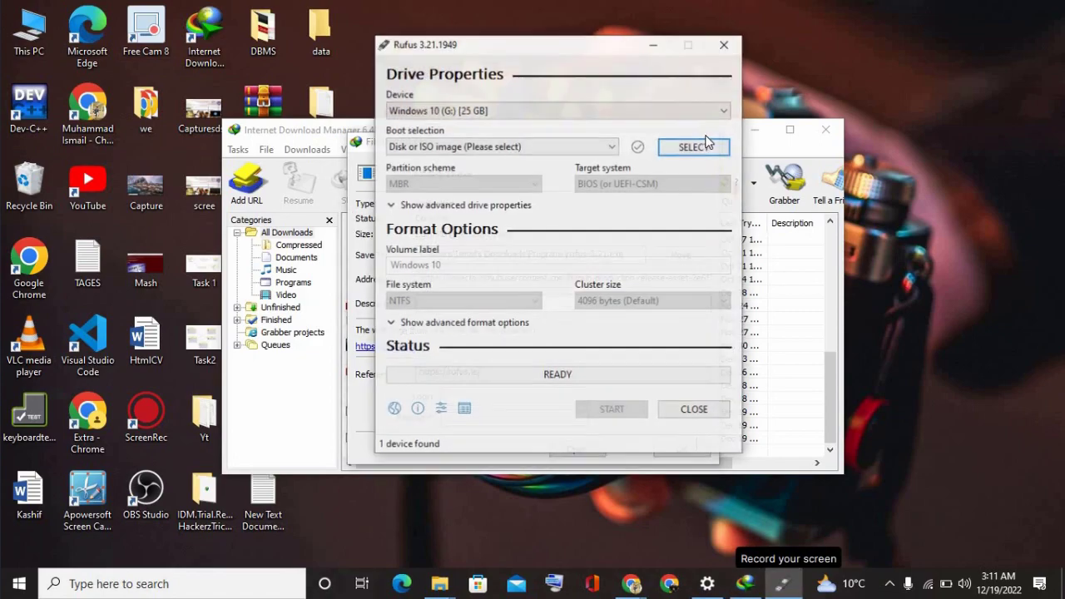
{"action": "left_click", "coordinate": [839, 133]}
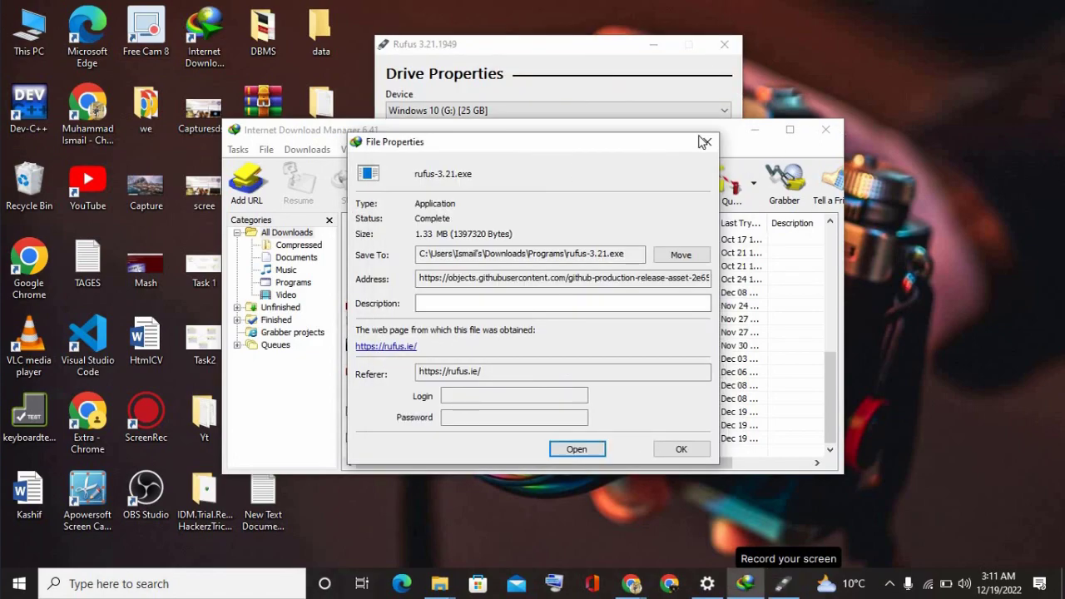
Close the download manager's file properties and choose Windows 10 (G:) as the target device in Rufus.
{"action": "left_click", "coordinate": [704, 139]}
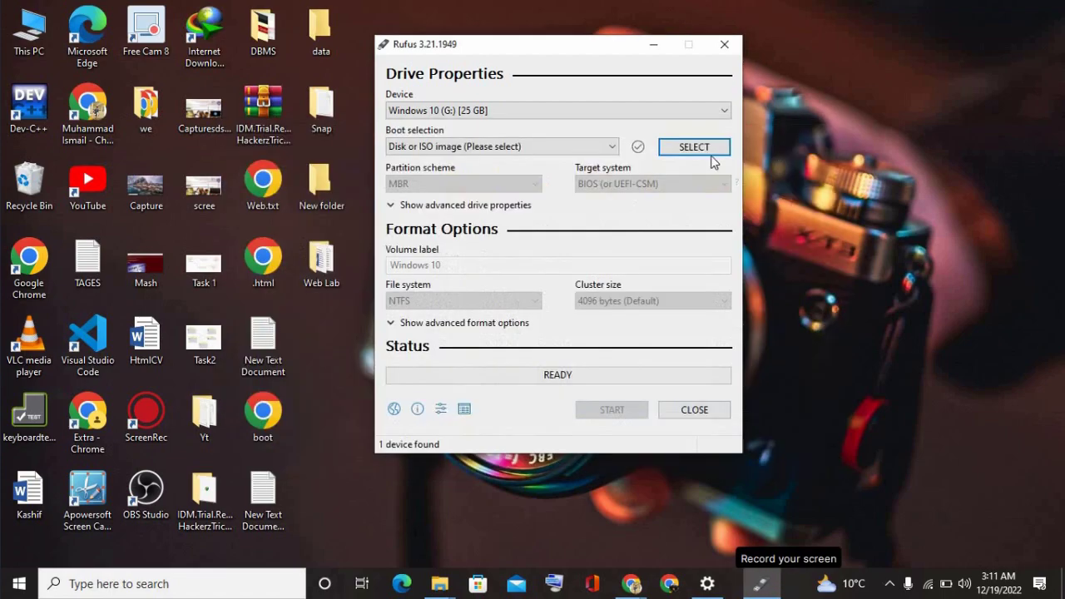
{"action": "left_click", "coordinate": [570, 115]}
{"action": "left_click", "coordinate": [564, 127]}
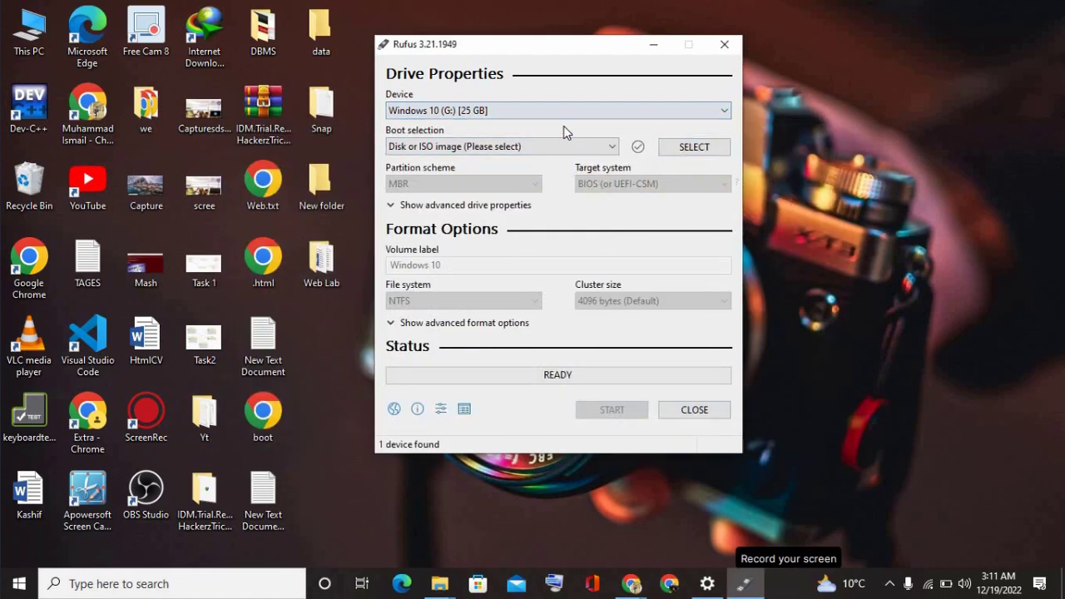
Open This PC in a maximized window to check the target drive among the connected drives.
{"action": "left_click", "coordinate": [13, 24]}
{"action": "double_click", "coordinate": [14, 23]}
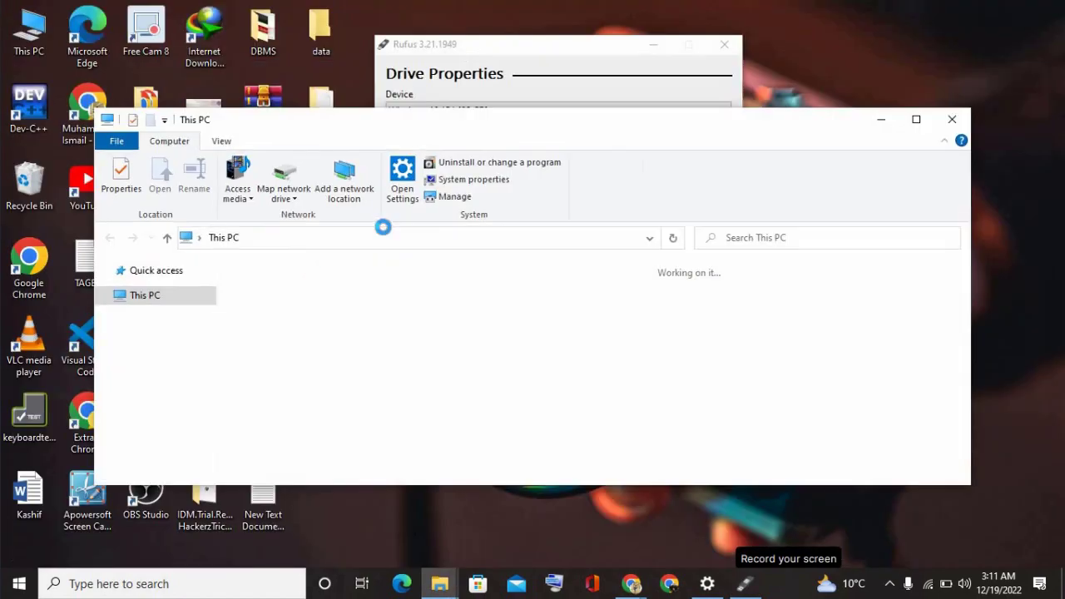
{"action": "left_click", "coordinate": [916, 119]}
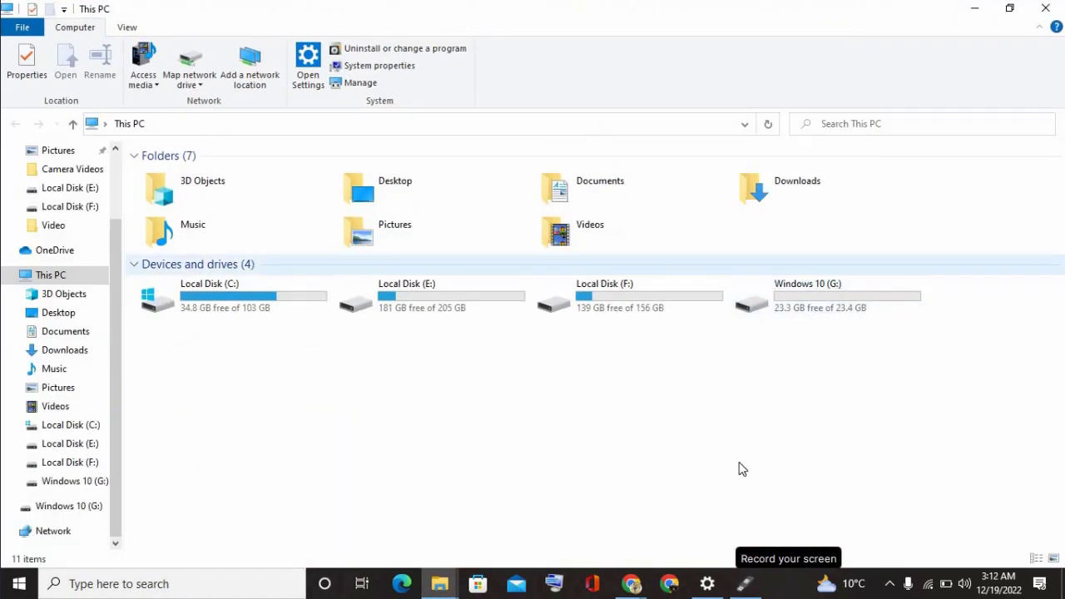
Return to Rufus, choose Disk or ISO image as the boot selection, and load Win11_22H2_English_x64v1.iso from Local Disk (F:).
{"action": "left_click", "coordinate": [740, 593]}
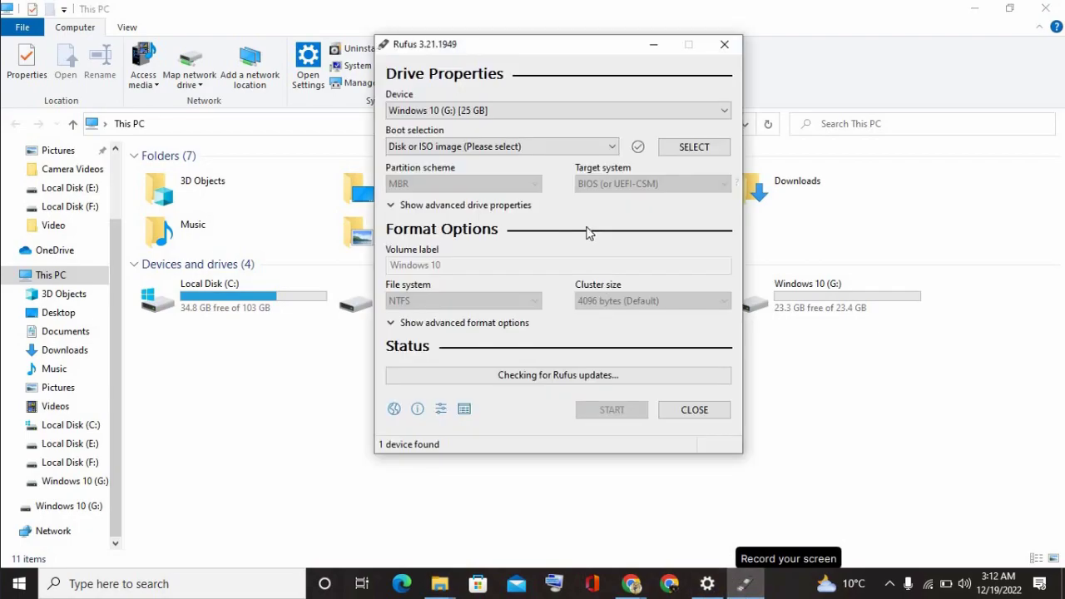
{"action": "left_click", "coordinate": [479, 156]}
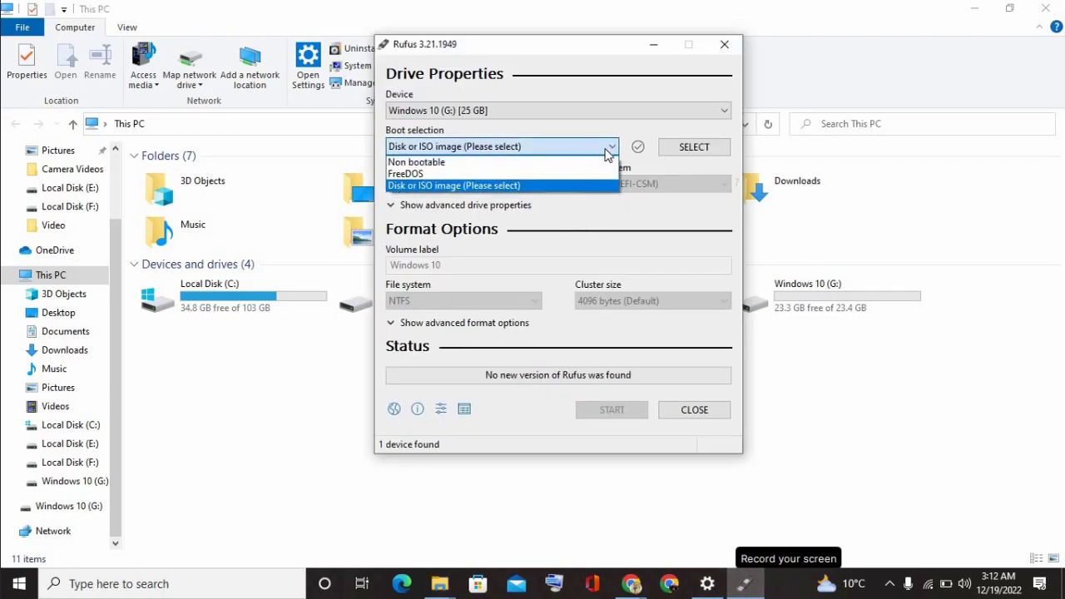
{"action": "left_click", "coordinate": [563, 186]}
{"action": "left_click", "coordinate": [693, 147]}
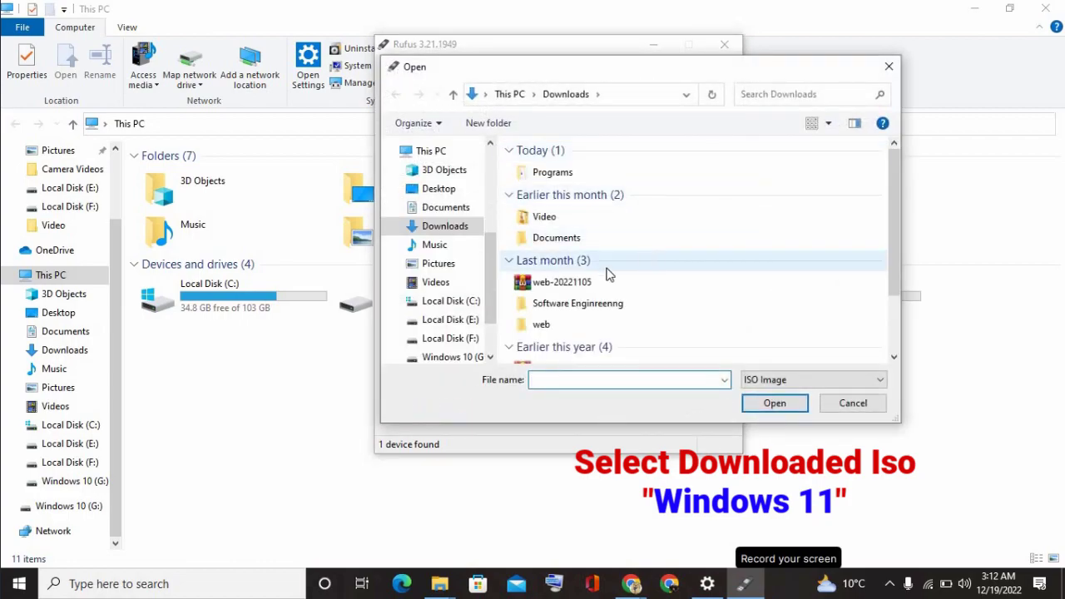
{"action": "left_click", "coordinate": [449, 339]}
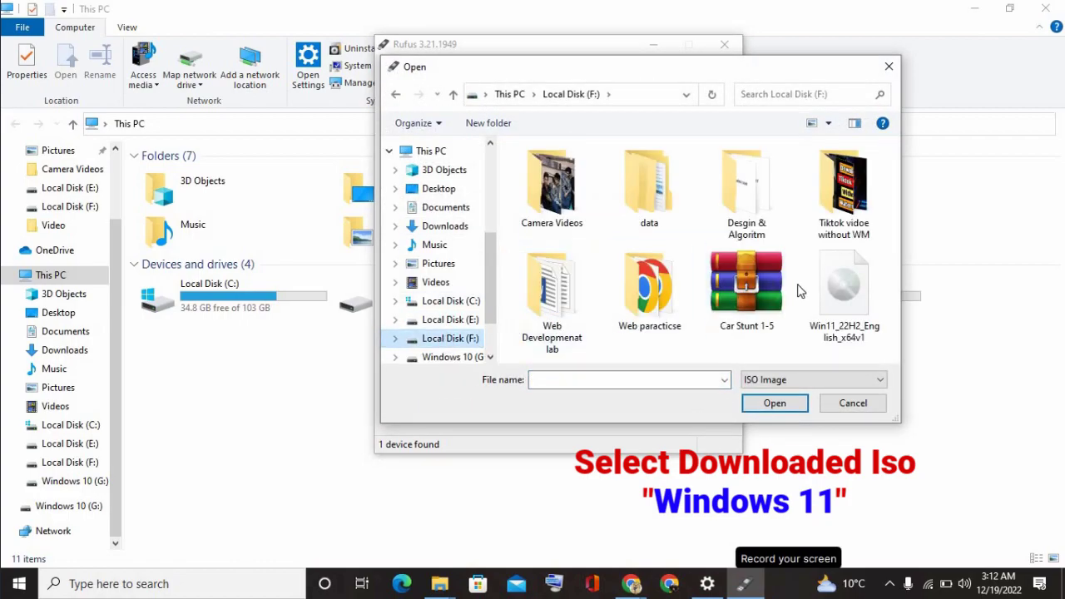
{"action": "double_click", "coordinate": [842, 287]}
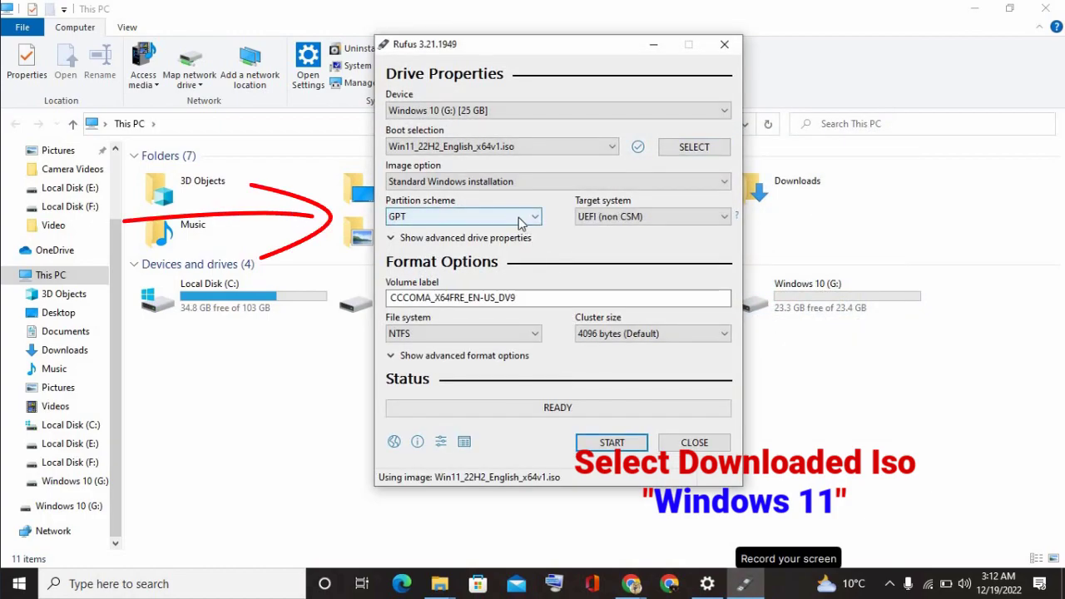
Set the partition scheme to MBR and review the advanced format options, collapsing them again.
{"action": "left_click", "coordinate": [511, 218]}
{"action": "left_click", "coordinate": [511, 233]}
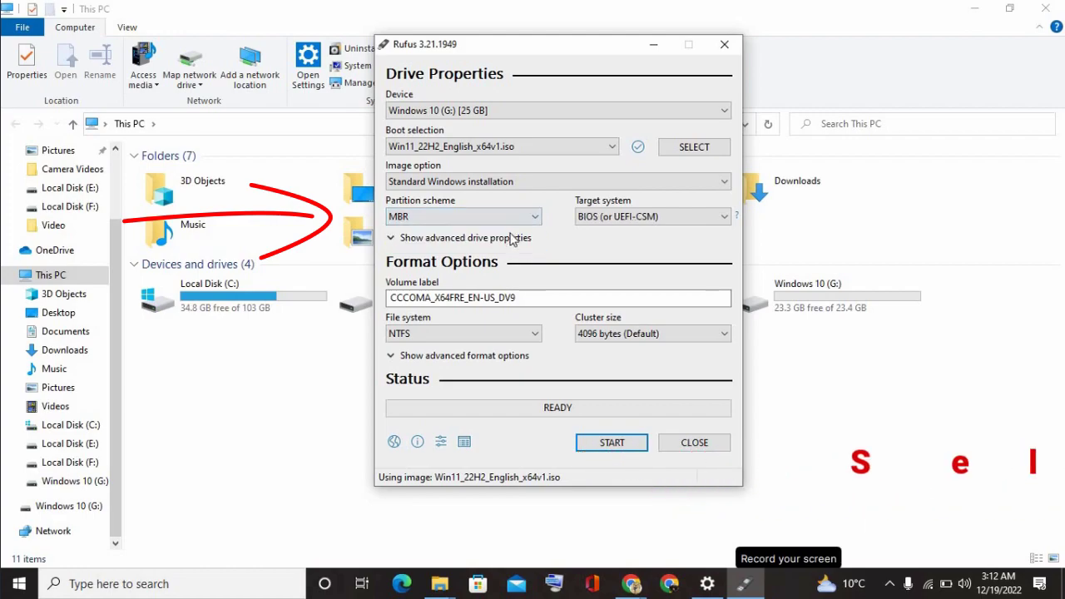
{"action": "left_click", "coordinate": [516, 356]}
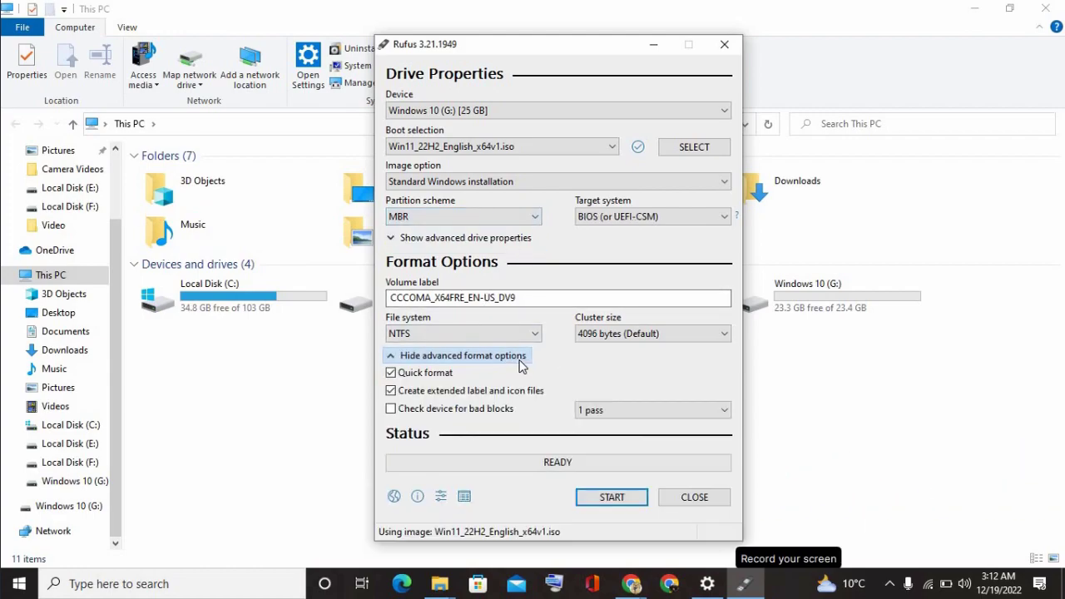
{"action": "left_click", "coordinate": [520, 360]}
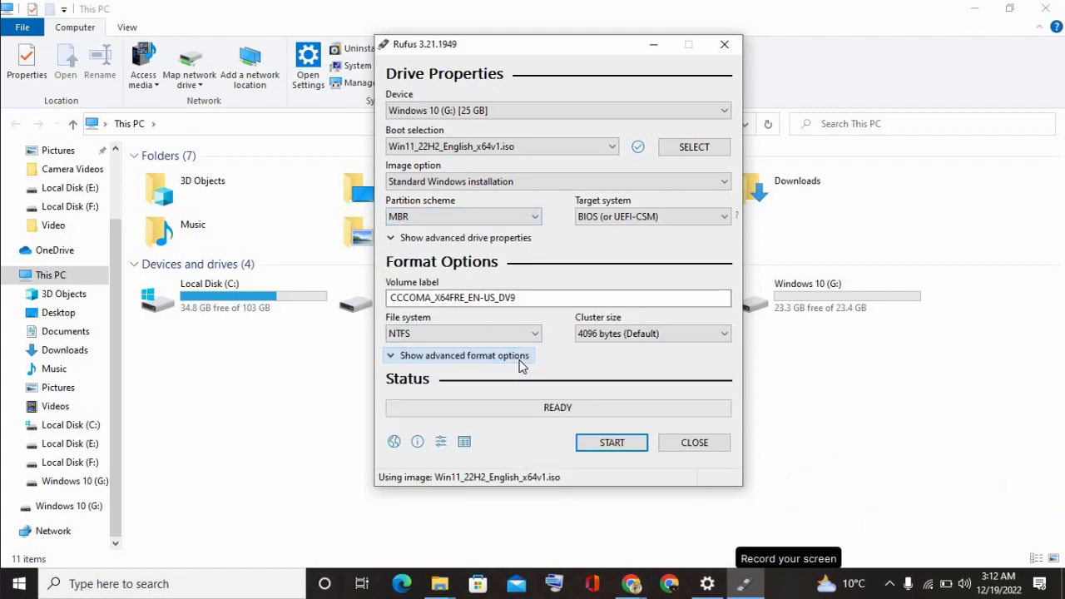
Start creating the bootable drive with this user's regional options added to the Windows customization, and accept erasing all data on the device.
{"action": "left_click", "coordinate": [608, 443]}
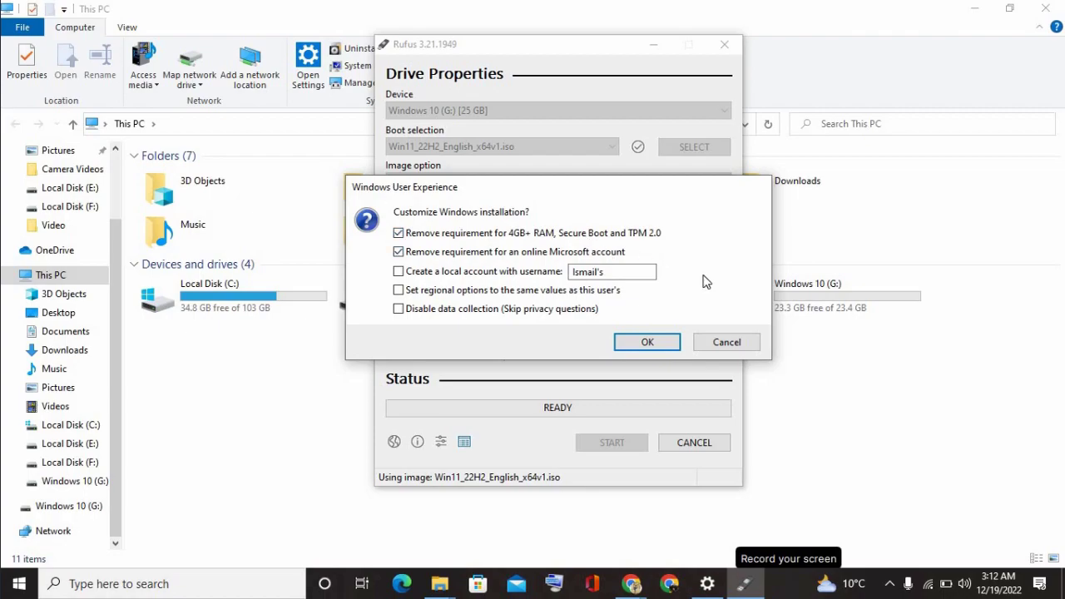
{"action": "left_click", "coordinate": [399, 290]}
{"action": "left_click", "coordinate": [665, 344]}
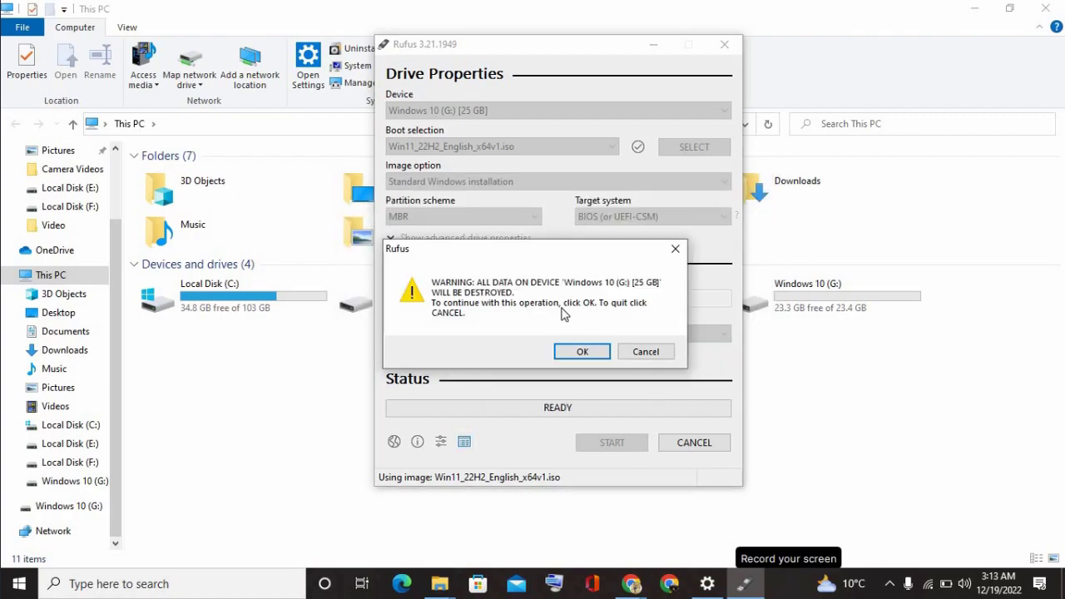
{"action": "left_click", "coordinate": [581, 350]}
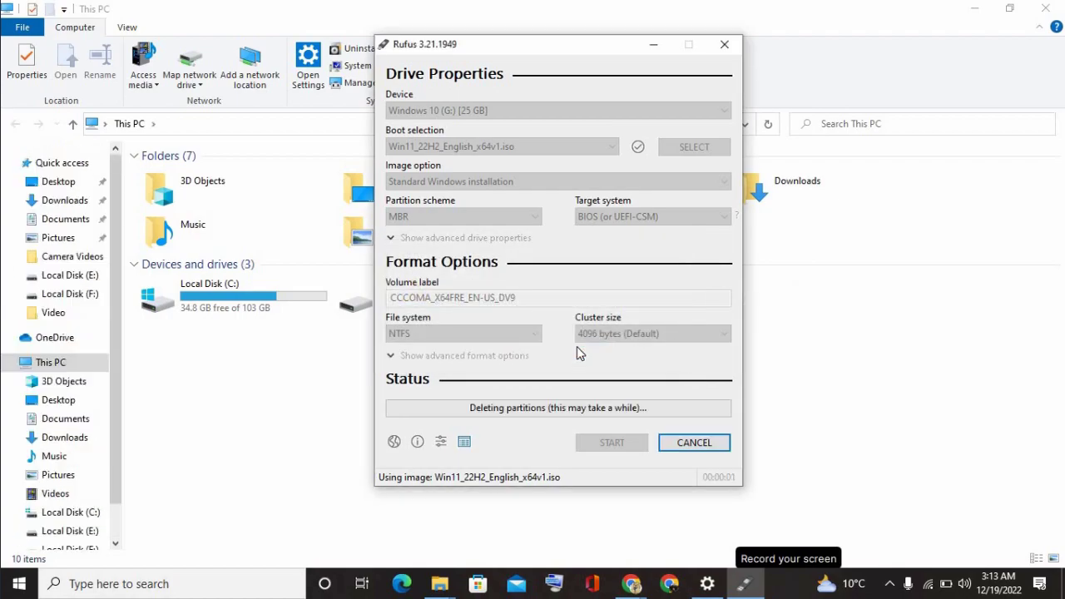
Minimize the This PC window and keep the bootable drive creation running in Rufus.
{"action": "left_click", "coordinate": [859, 471]}
{"action": "left_click", "coordinate": [974, 7]}
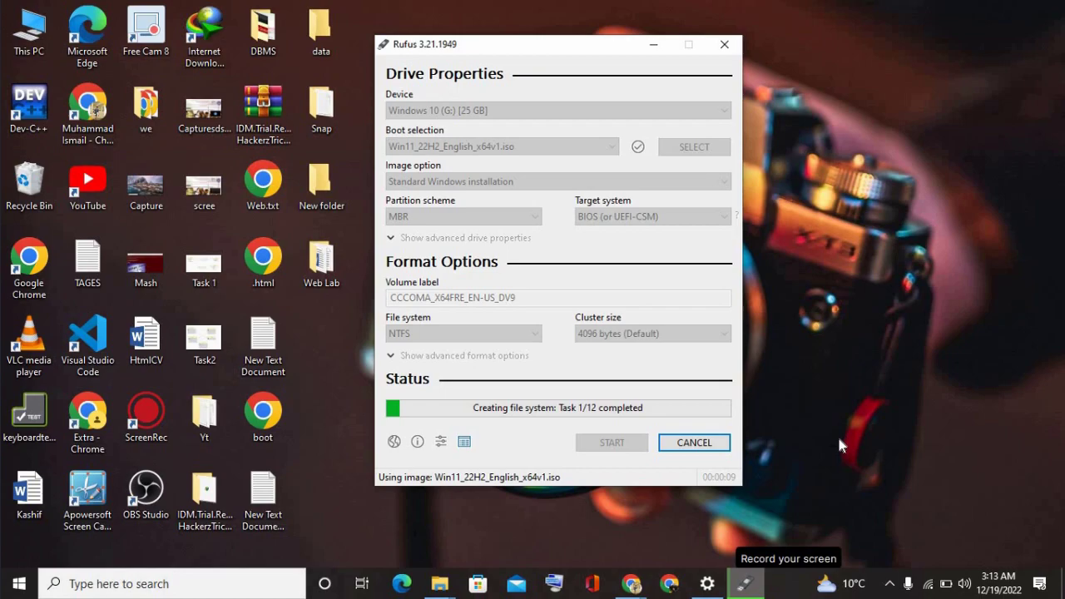
{"action": "left_click", "coordinate": [688, 439]}
{"action": "left_click", "coordinate": [676, 350]}
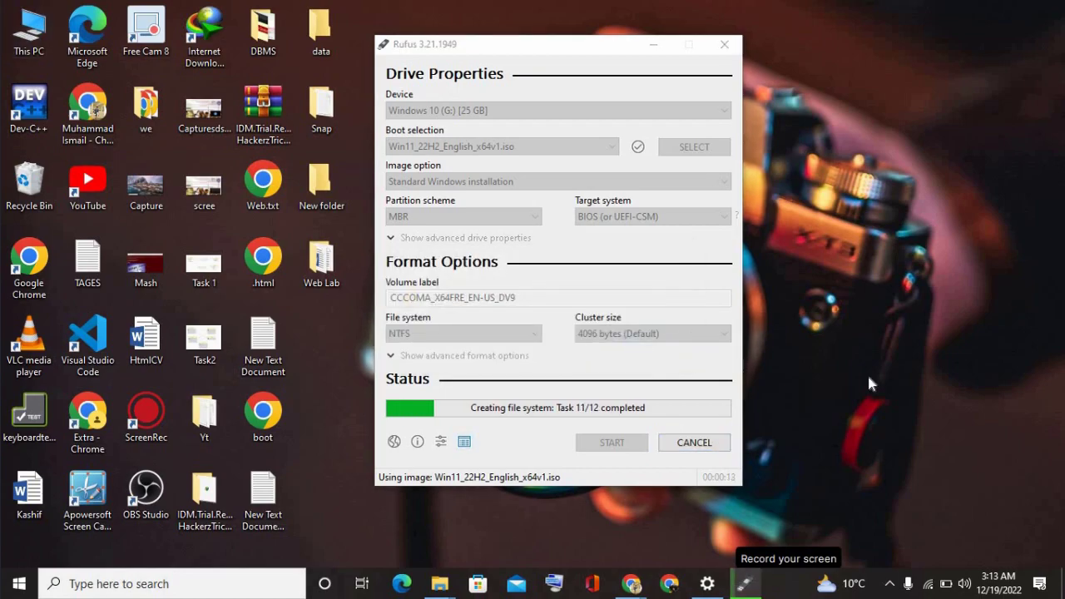